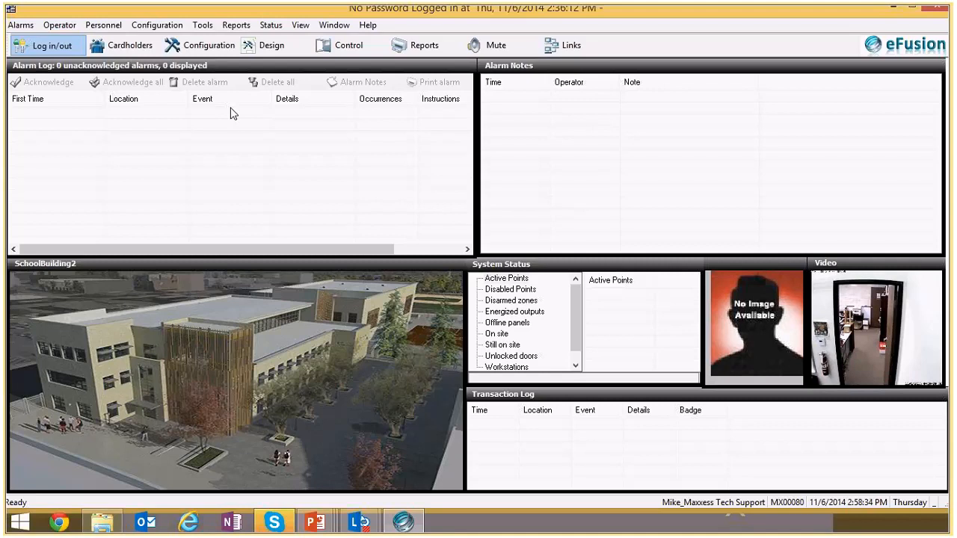
# - Open the elevator device configuration
pyautogui.click(157, 24)
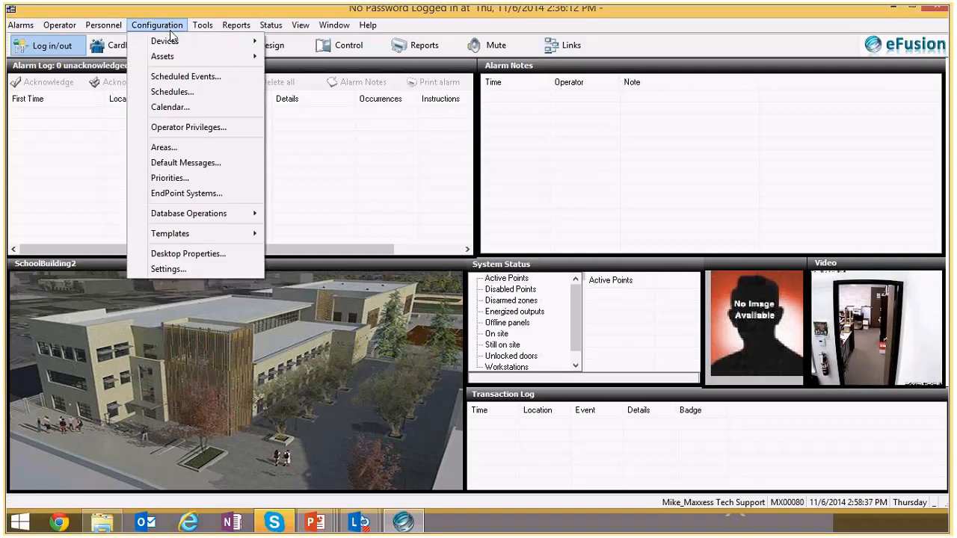
pyautogui.moveTo(171, 41)
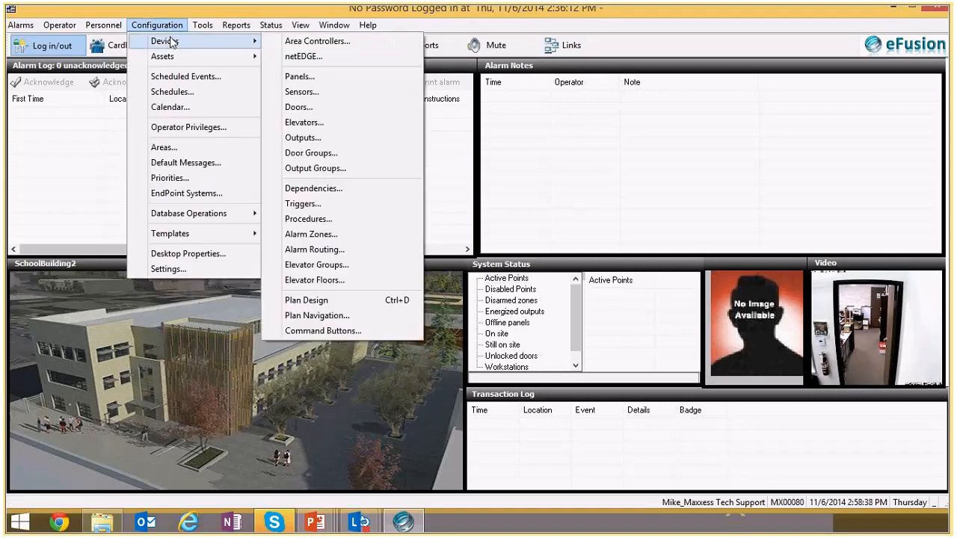
pyautogui.click(326, 122)
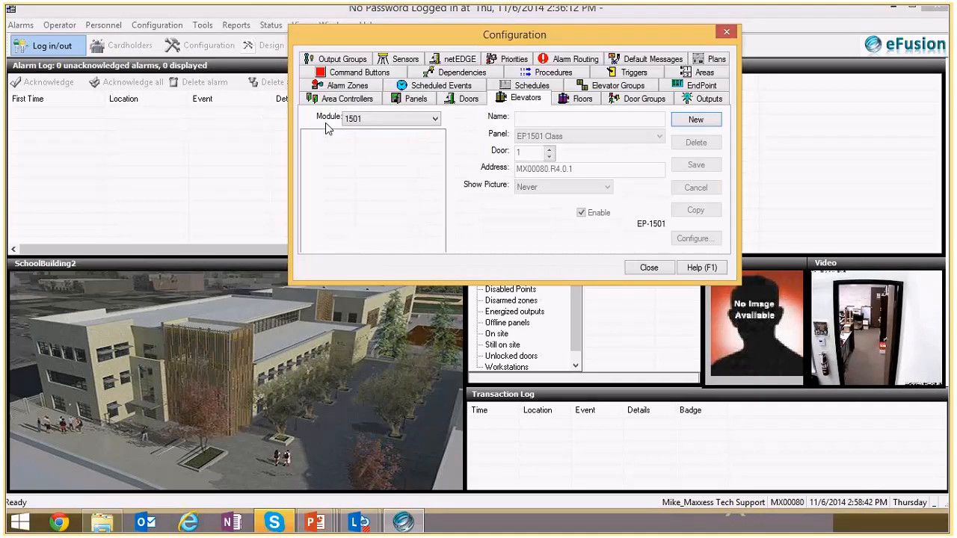
# - Create a new elevator named elev reader
pyautogui.click(695, 119)
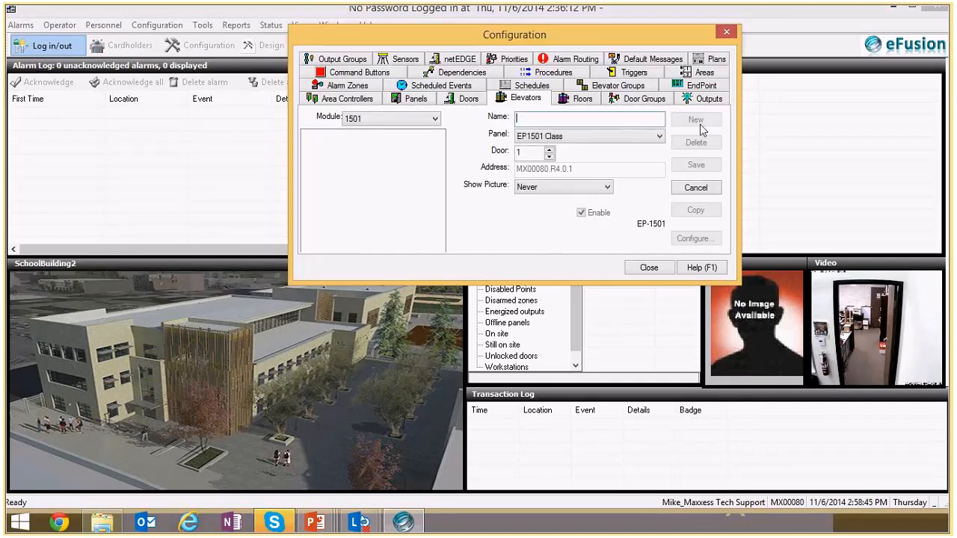
pyautogui.click(590, 120)
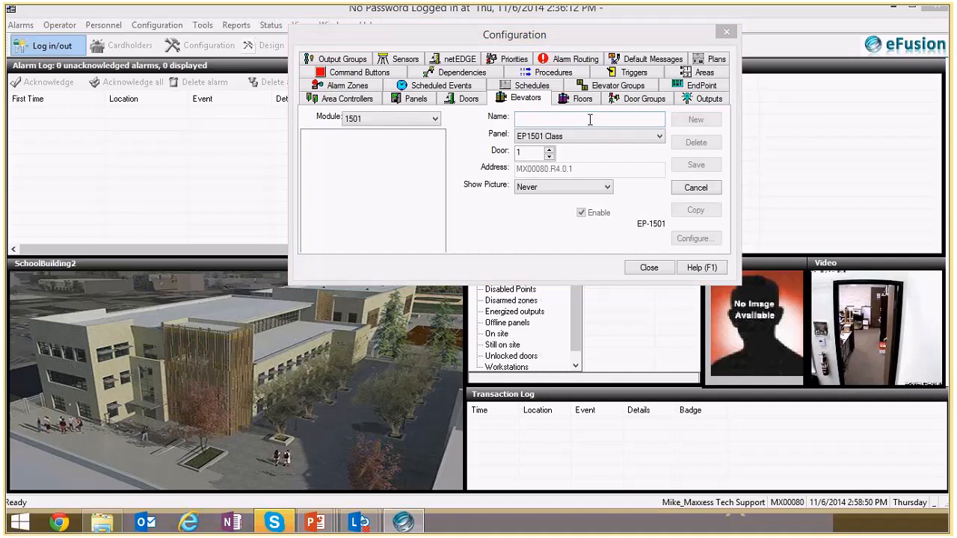
pyautogui.click(590, 119)
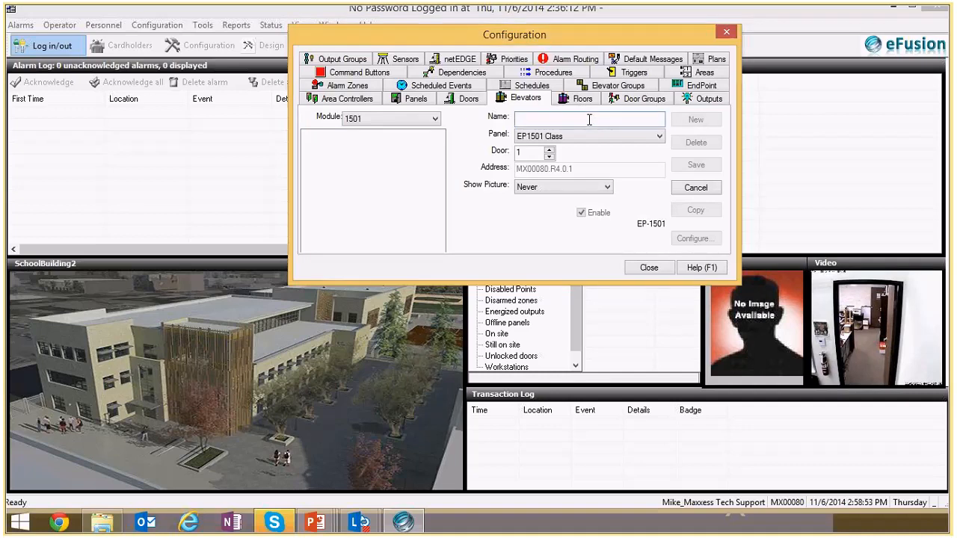
pyautogui.write('elev r')
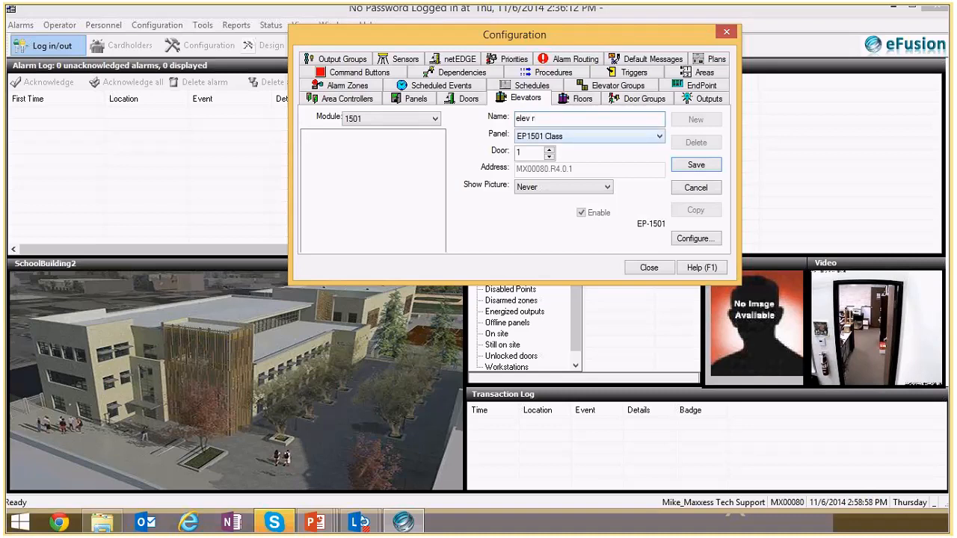
pyautogui.write('ea')
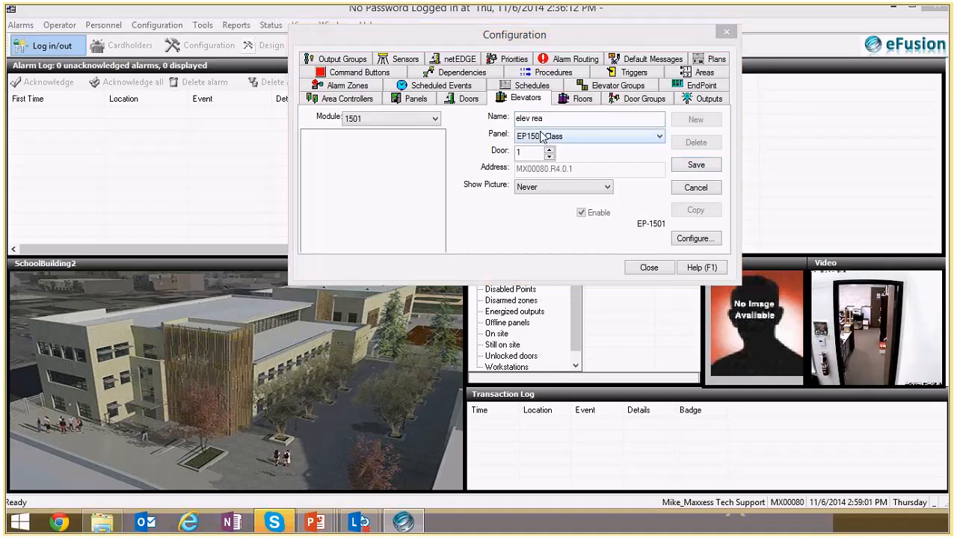
pyautogui.write('der')
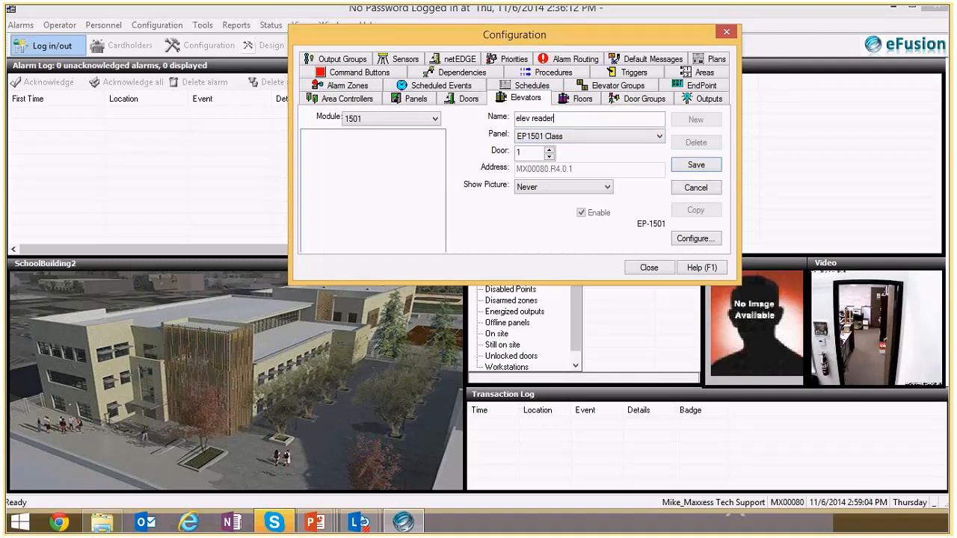
# - Set the elevator's door to 2 and Show Picture to Never
pyautogui.click(549, 149)
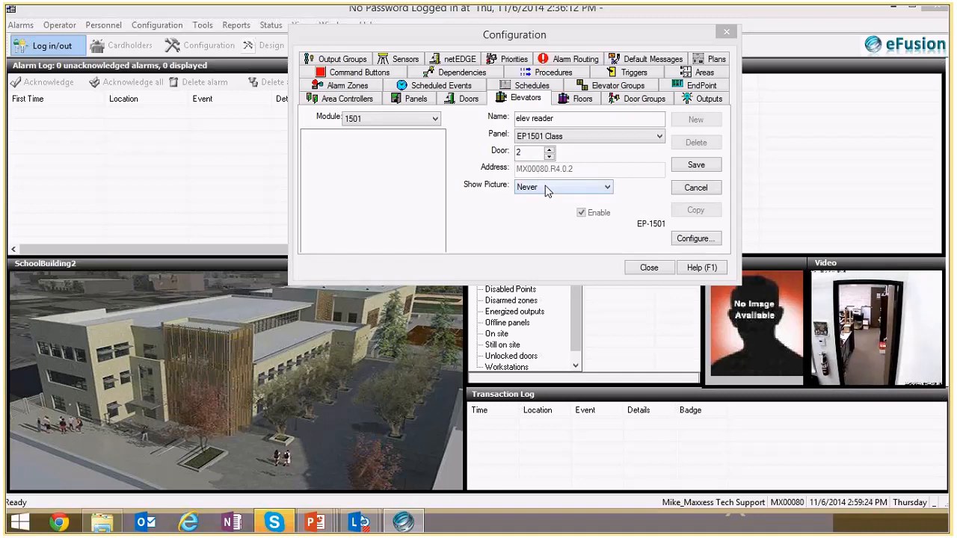
pyautogui.click(608, 187)
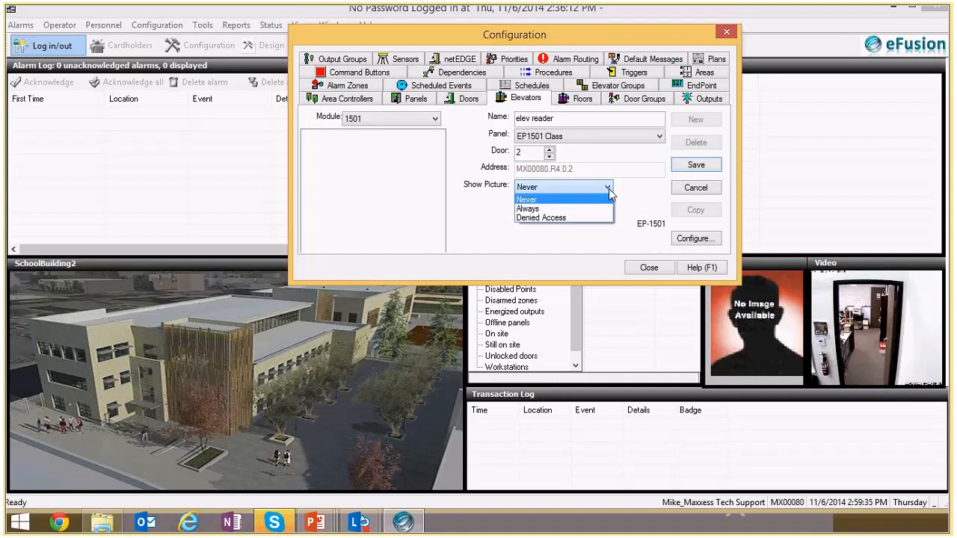
pyautogui.click(620, 192)
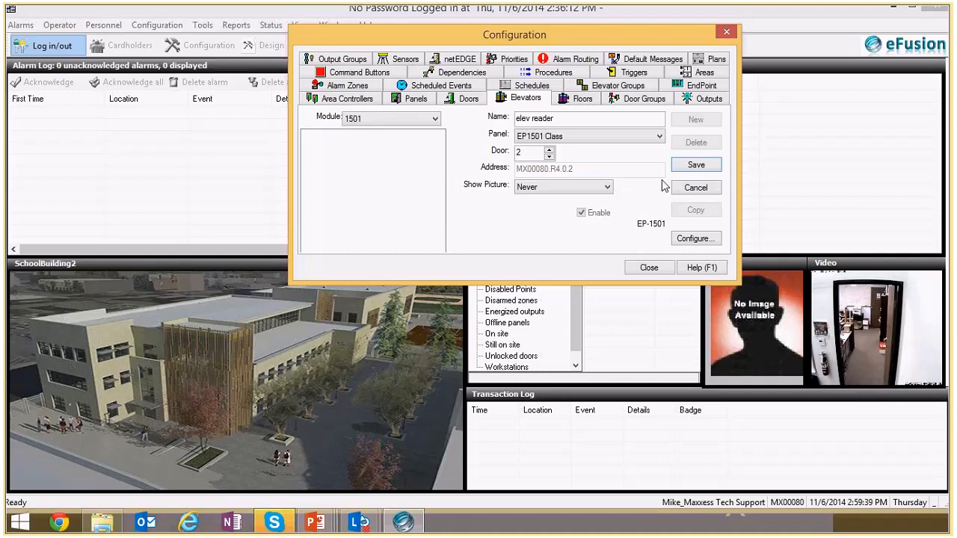
# - Open the elevator's properties and set First floor panel to MR16OUT [MX00080.R4.4.0]
pyautogui.click(679, 239)
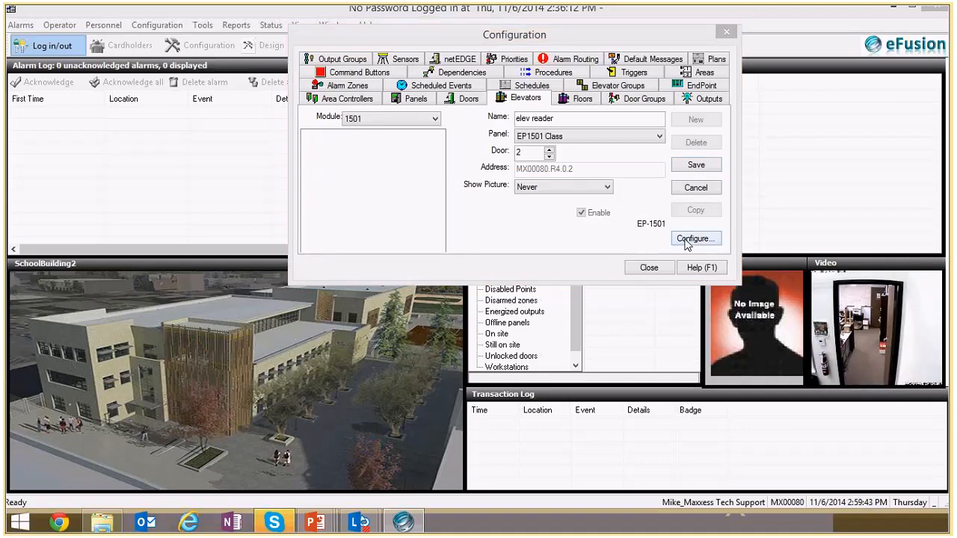
pyautogui.click(687, 241)
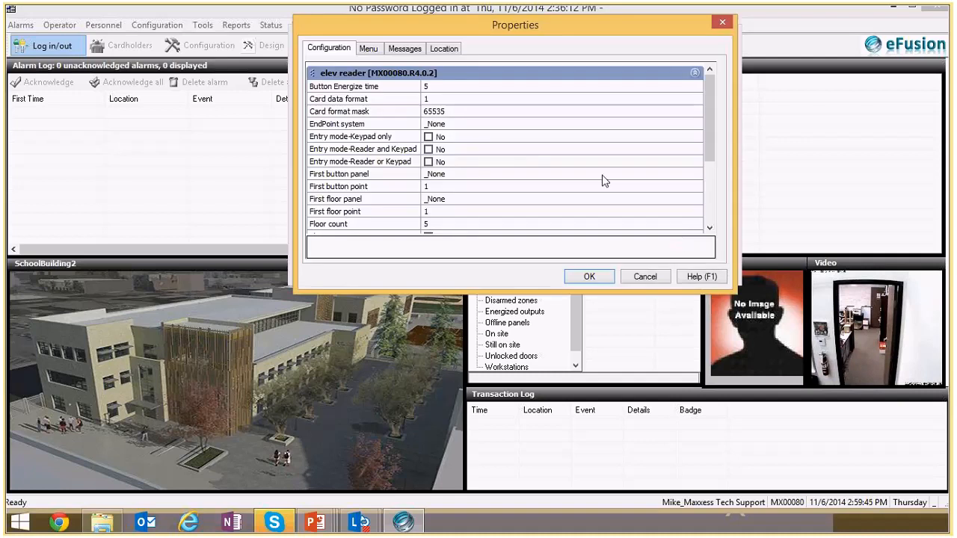
pyautogui.moveTo(708, 136); pyautogui.dragTo(705, 172)
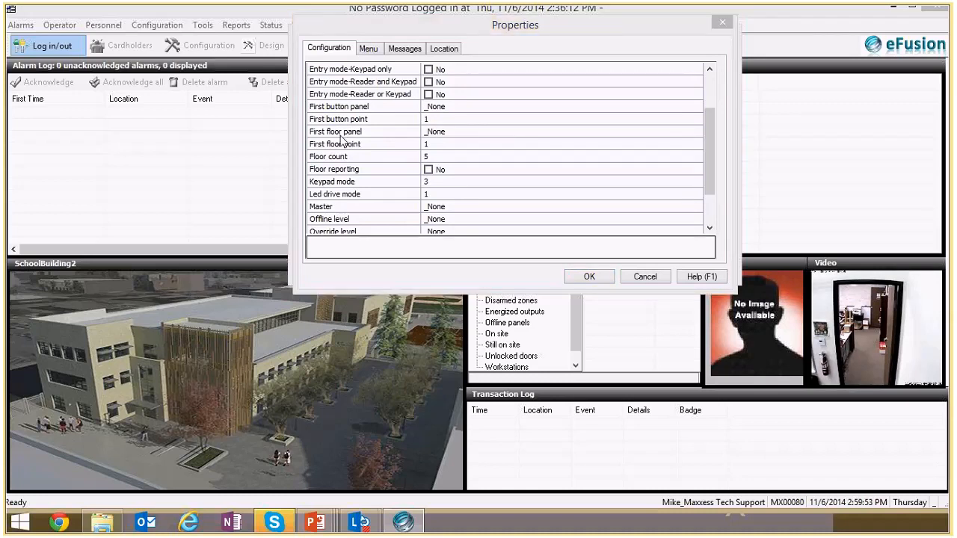
pyautogui.click(347, 134)
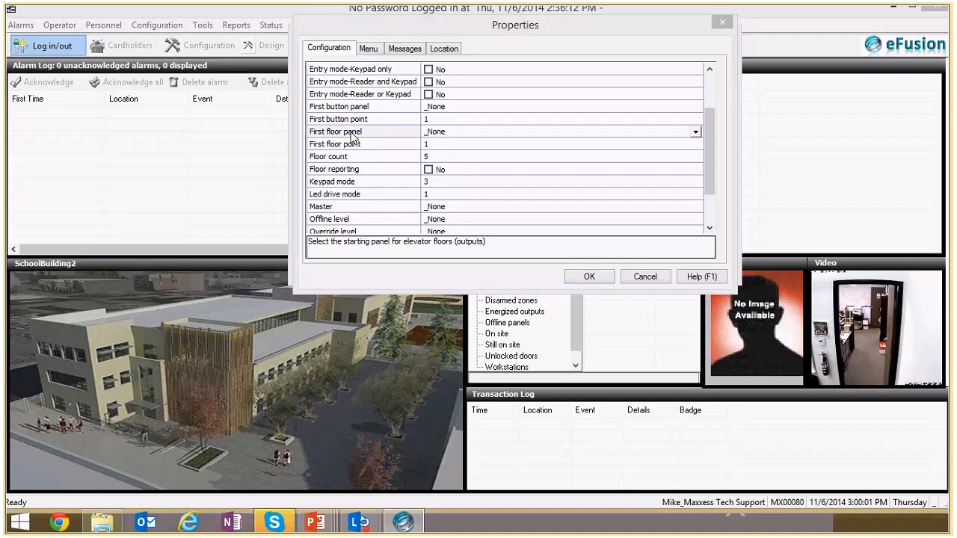
pyautogui.click(449, 134)
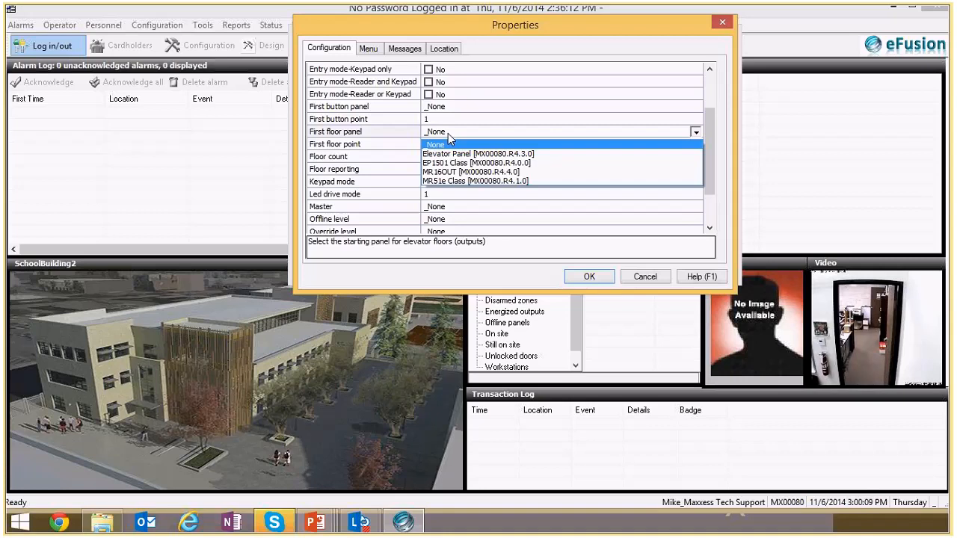
pyautogui.click(449, 139)
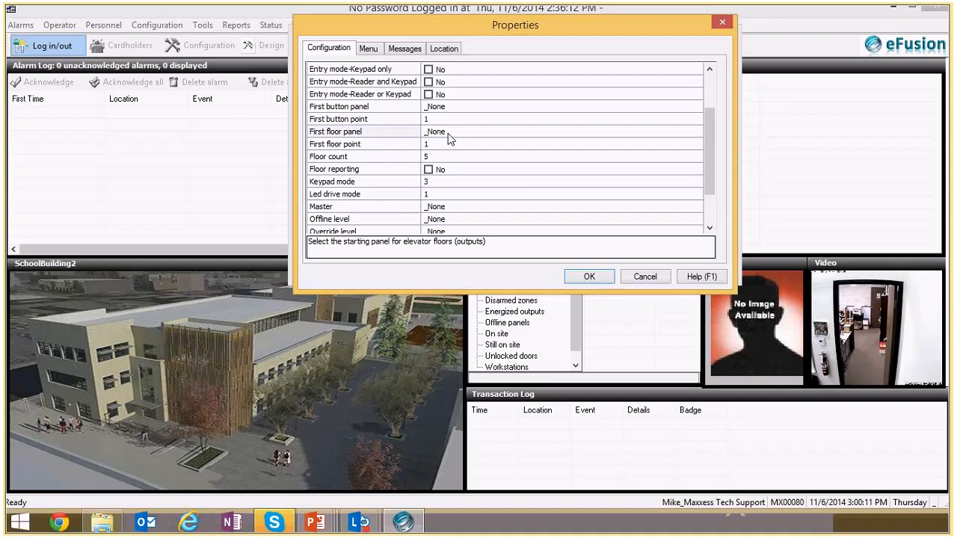
pyautogui.click(450, 139)
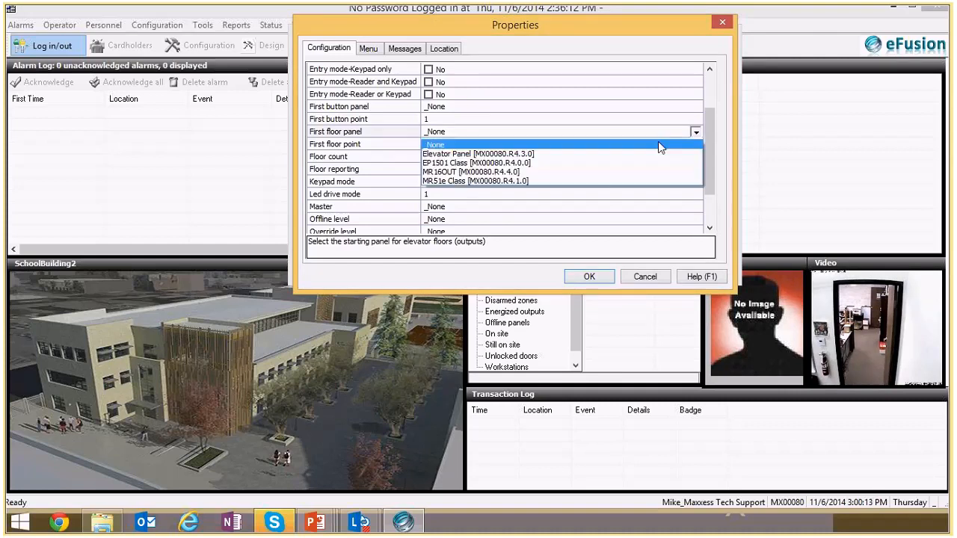
pyautogui.click(609, 172)
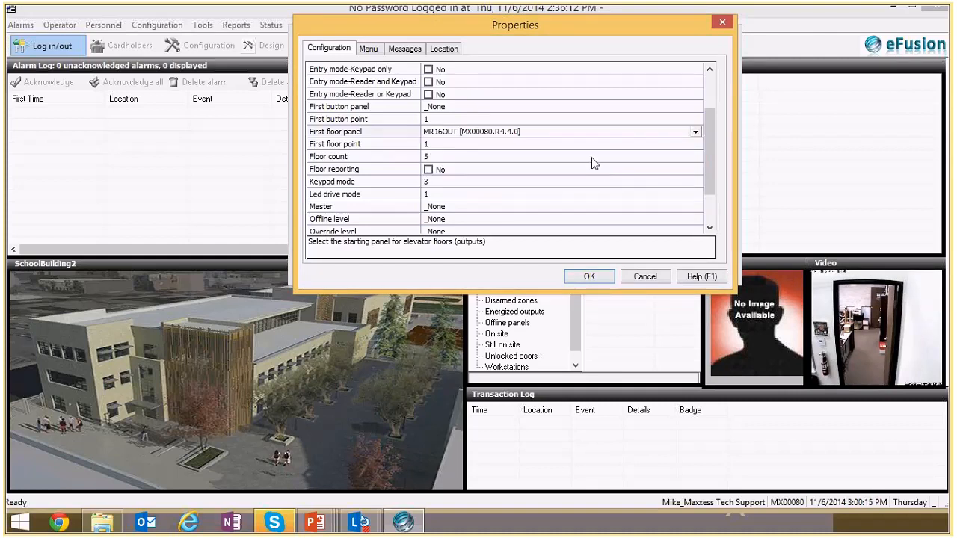
# - Set the elevator's Floor count to 16, confirm the properties and save the elevator
pyautogui.click(341, 144)
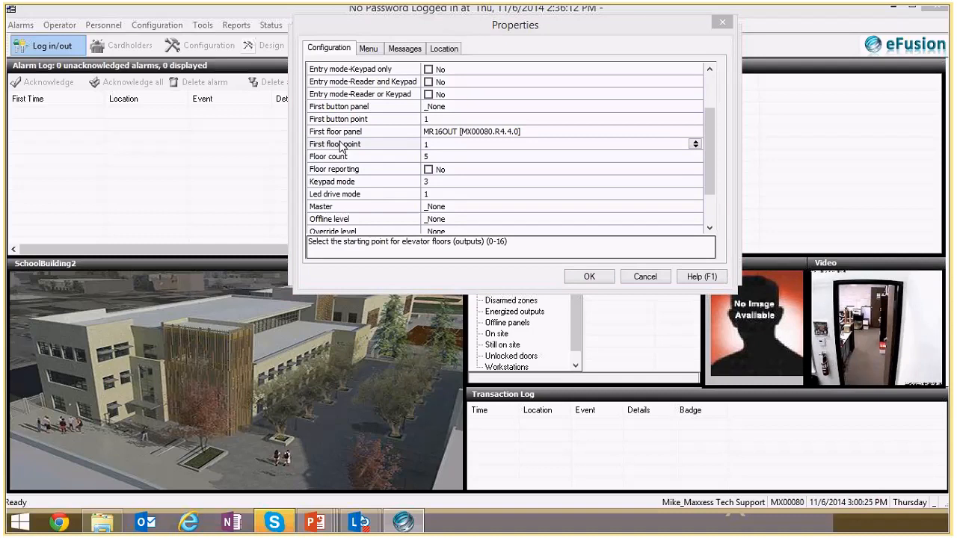
pyautogui.click(428, 145)
pyautogui.click(346, 157)
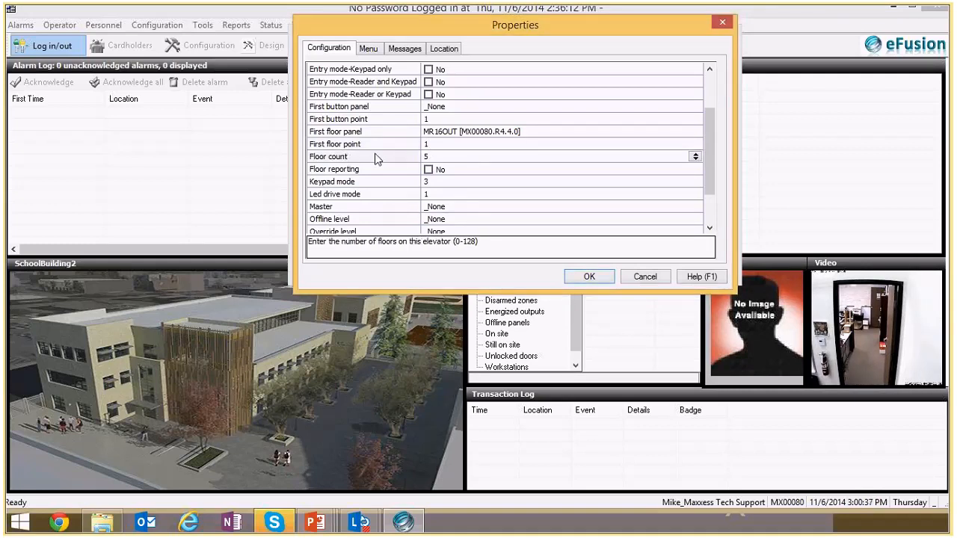
pyautogui.click(435, 157)
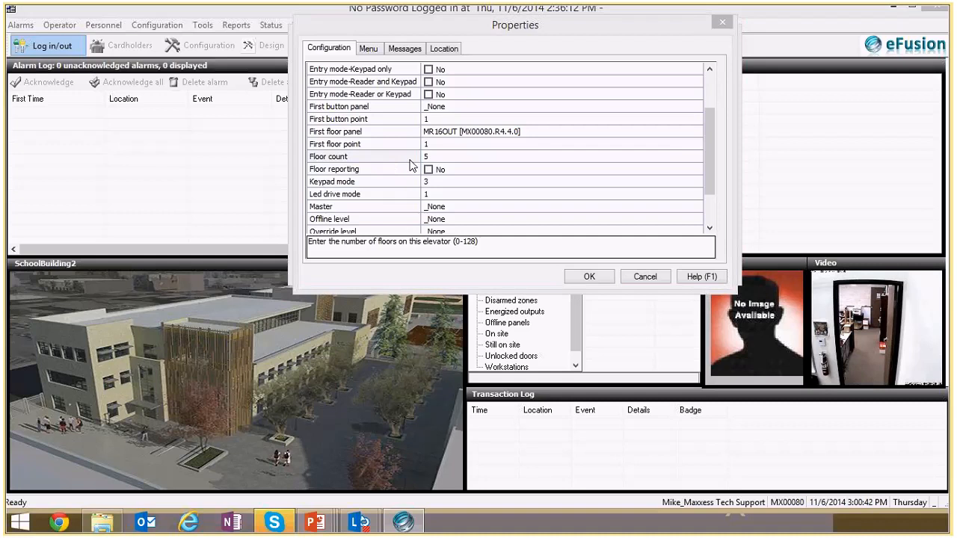
pyautogui.click(439, 157)
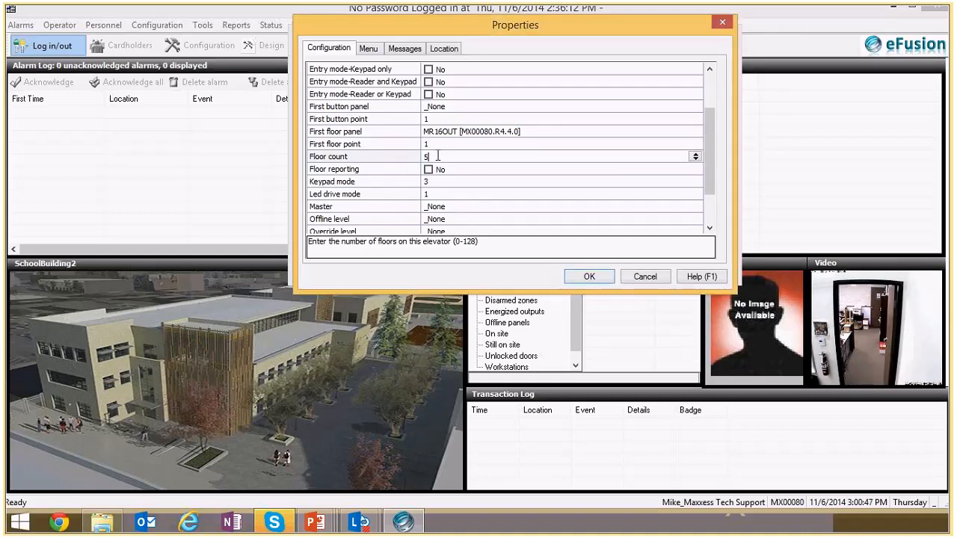
pyautogui.press('BackSpace')
pyautogui.write('16')
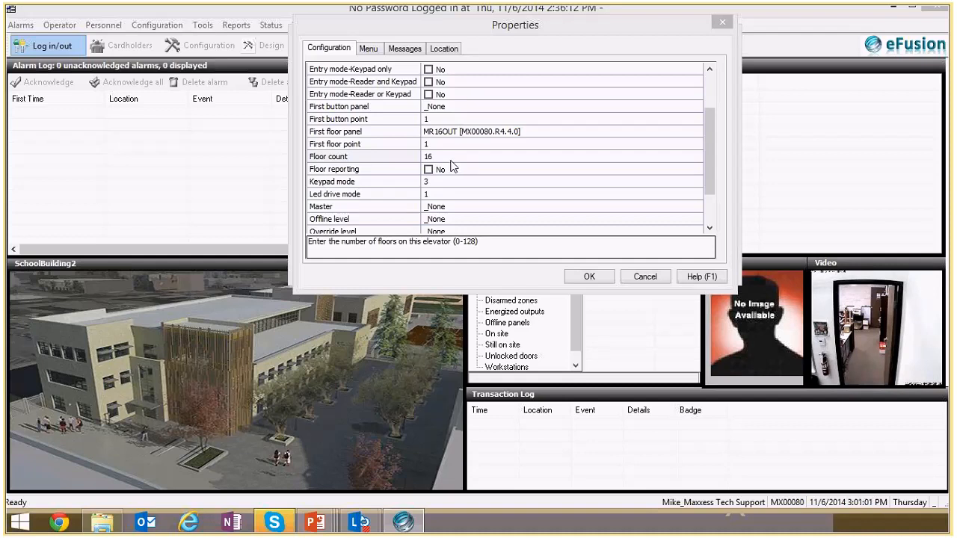
pyautogui.click(608, 276)
pyautogui.click(608, 277)
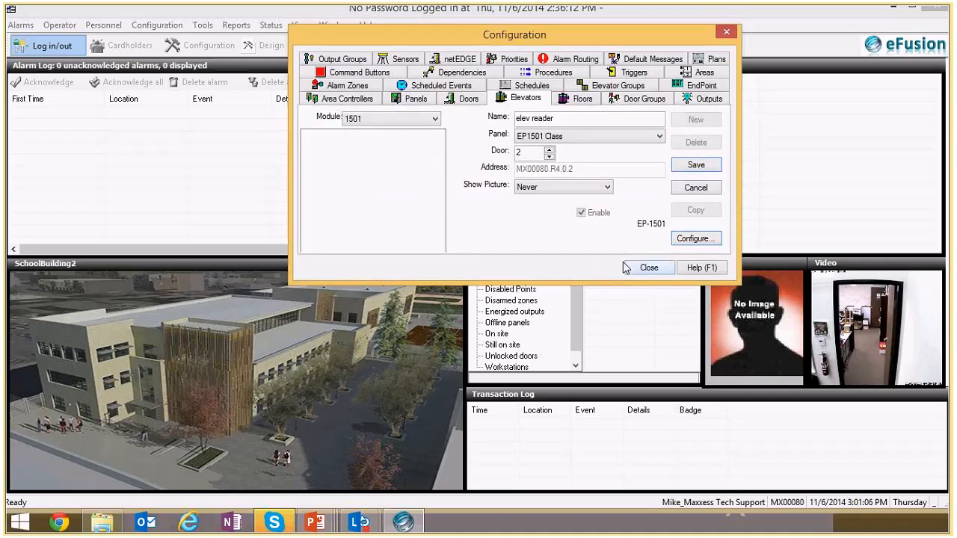
pyautogui.click(686, 190)
pyautogui.click(689, 169)
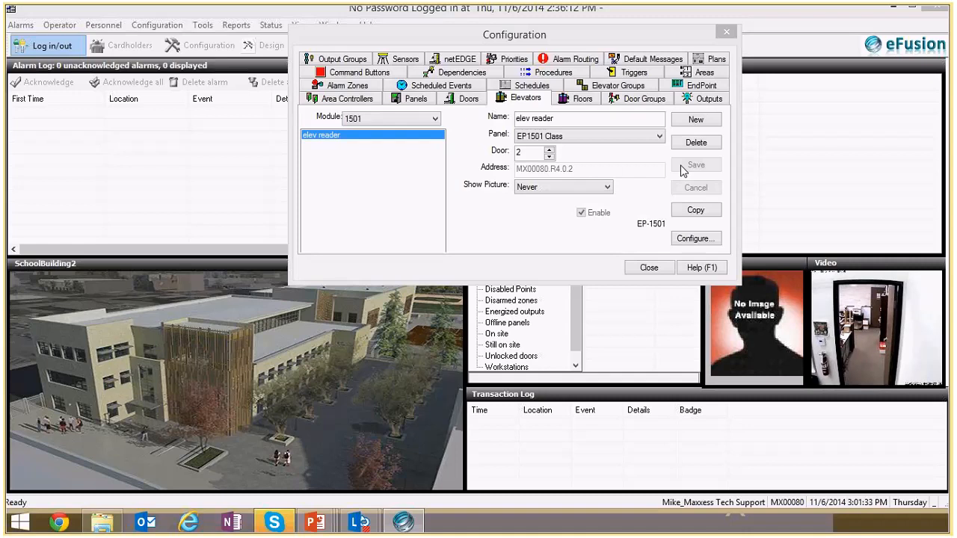
# - Review the floors listed for elev reader on the Floors tab, then close the Configuration dialog
pyautogui.click(581, 101)
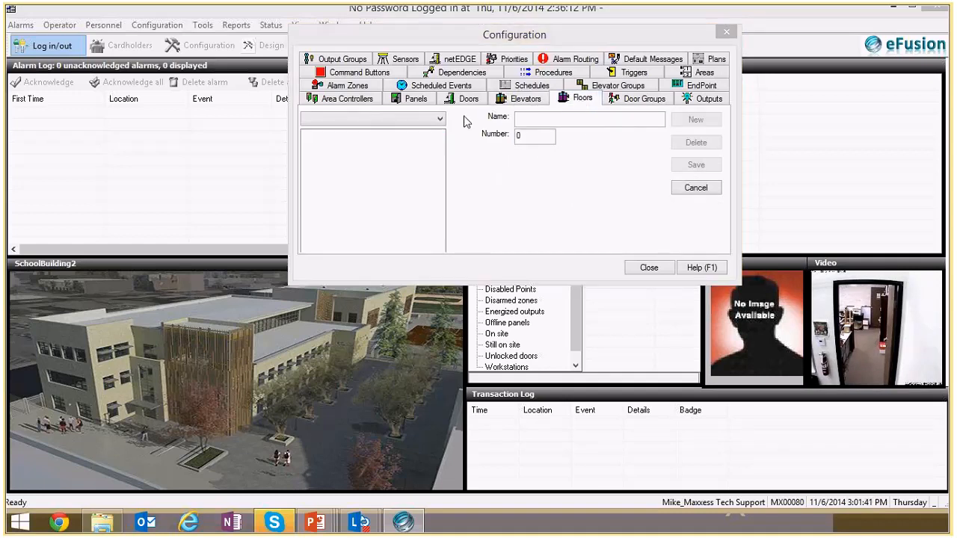
pyautogui.click(441, 121)
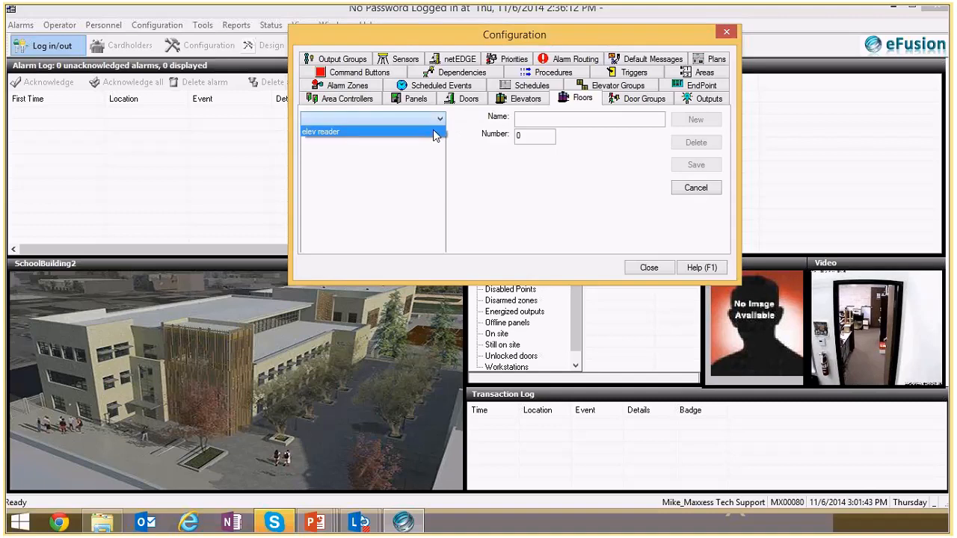
pyautogui.click(436, 135)
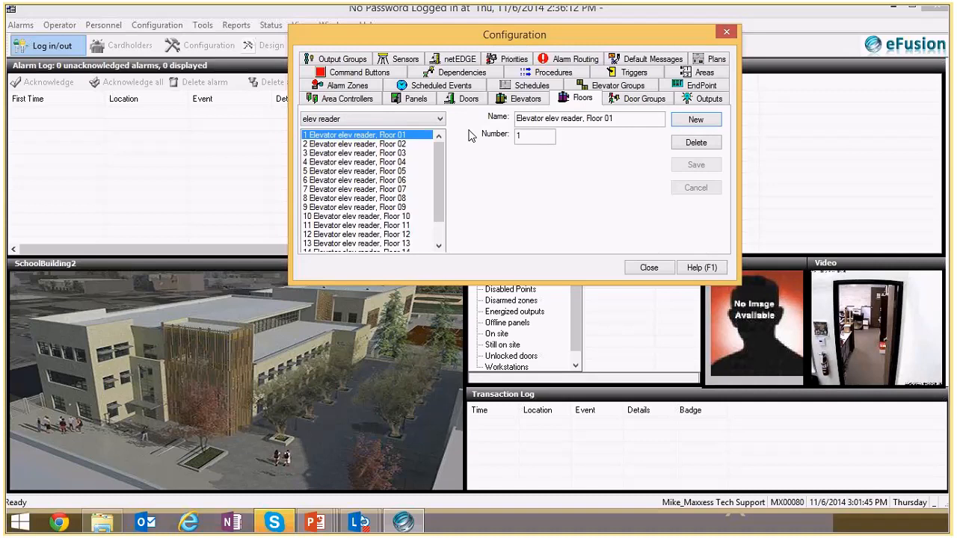
pyautogui.scroll(-1, 439, 193)
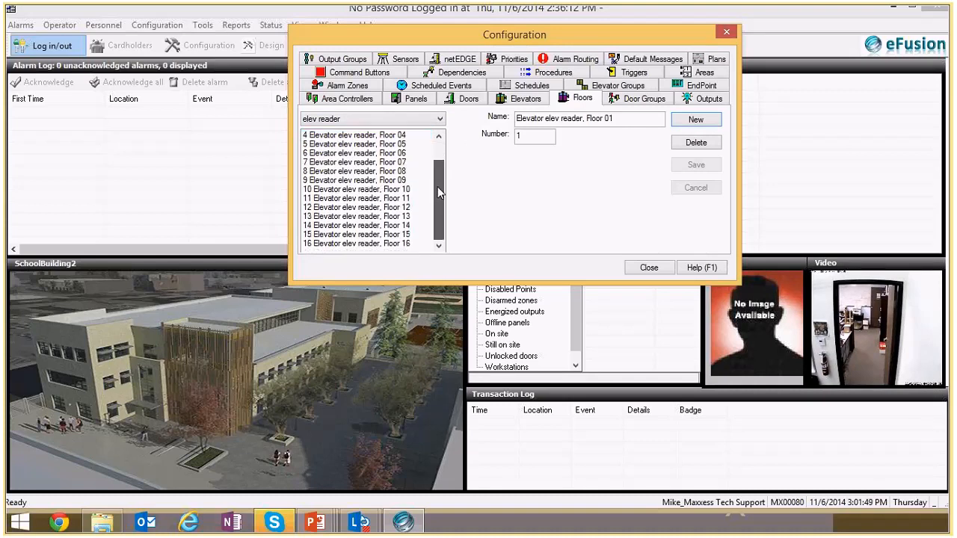
pyautogui.scroll(1, 439, 192)
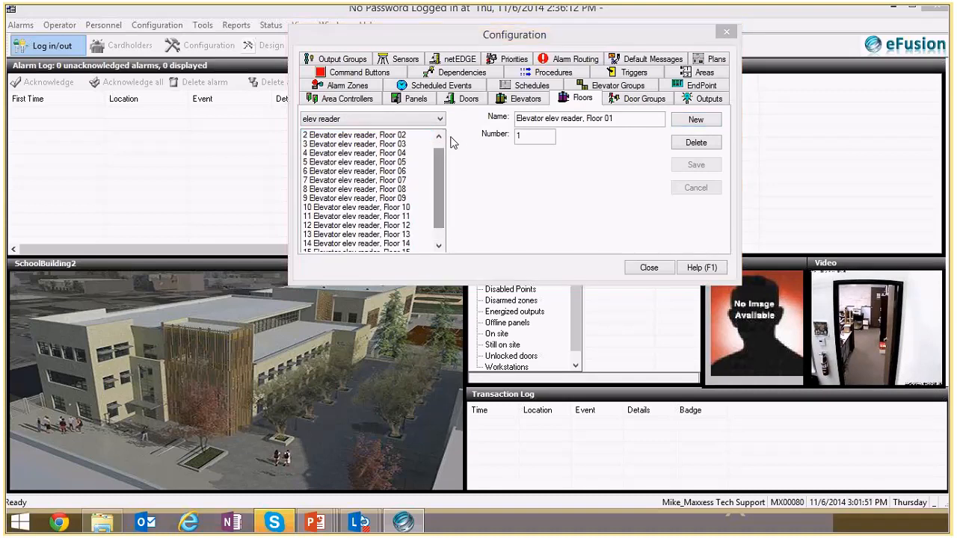
pyautogui.scroll(1, 441, 157)
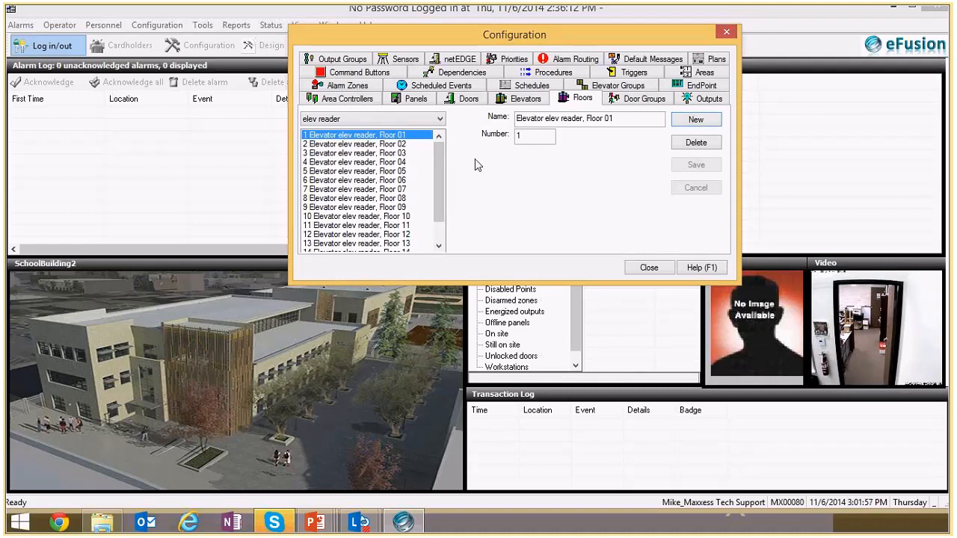
pyautogui.press('F1')
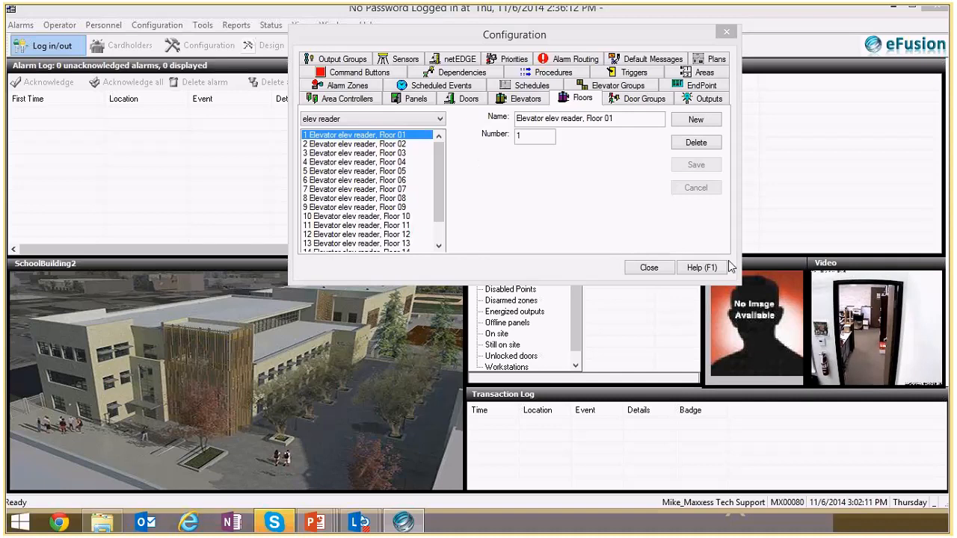
pyautogui.click(656, 269)
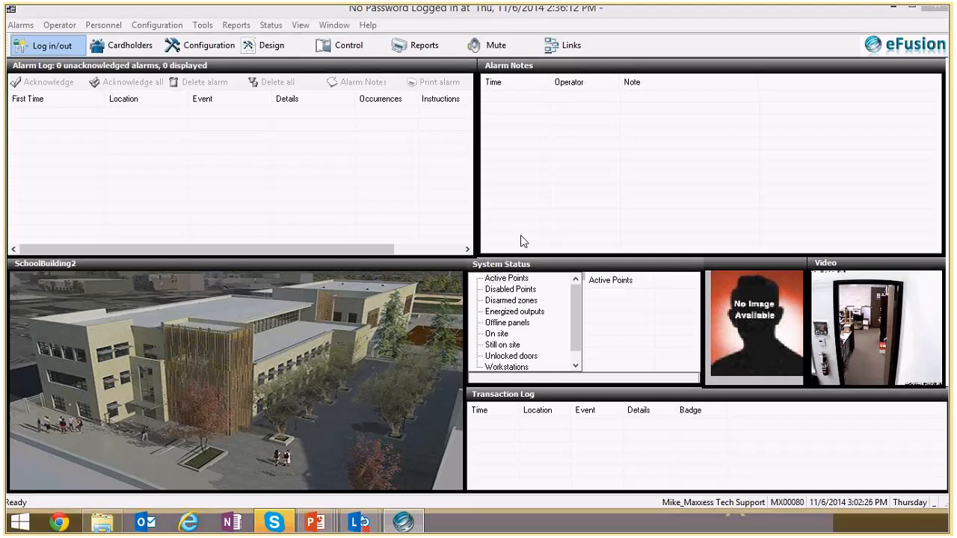
# - Create a new elevator level for the elev reader named 24 access
pyautogui.click(104, 25)
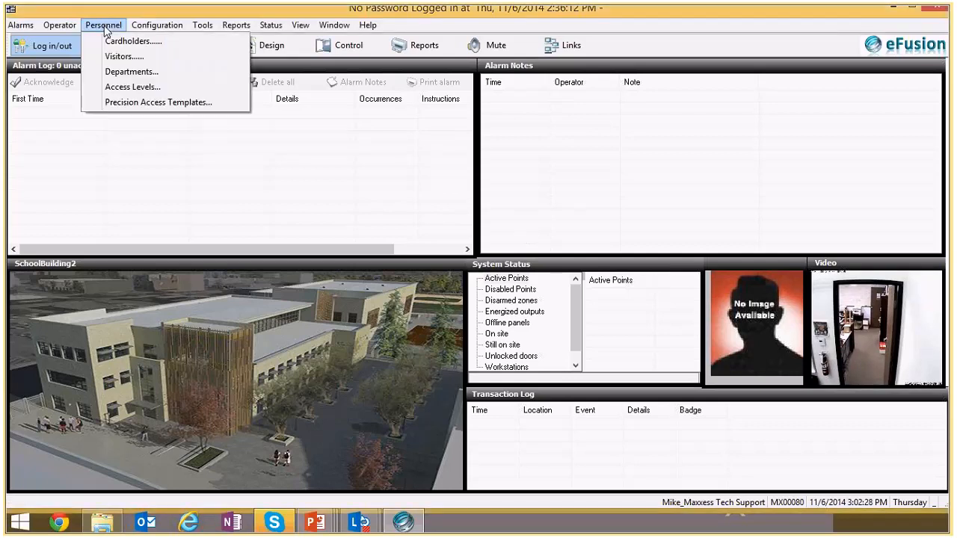
pyautogui.click(133, 85)
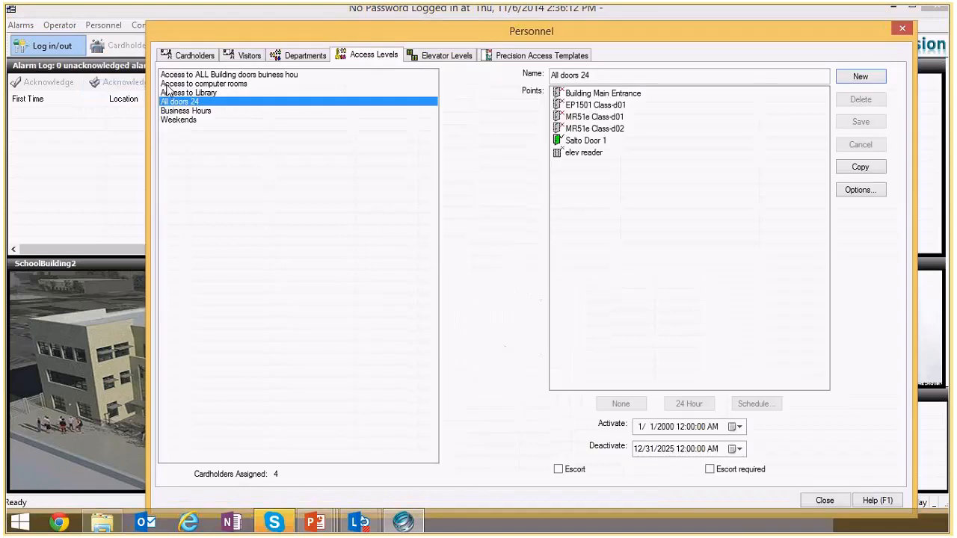
pyautogui.click(465, 57)
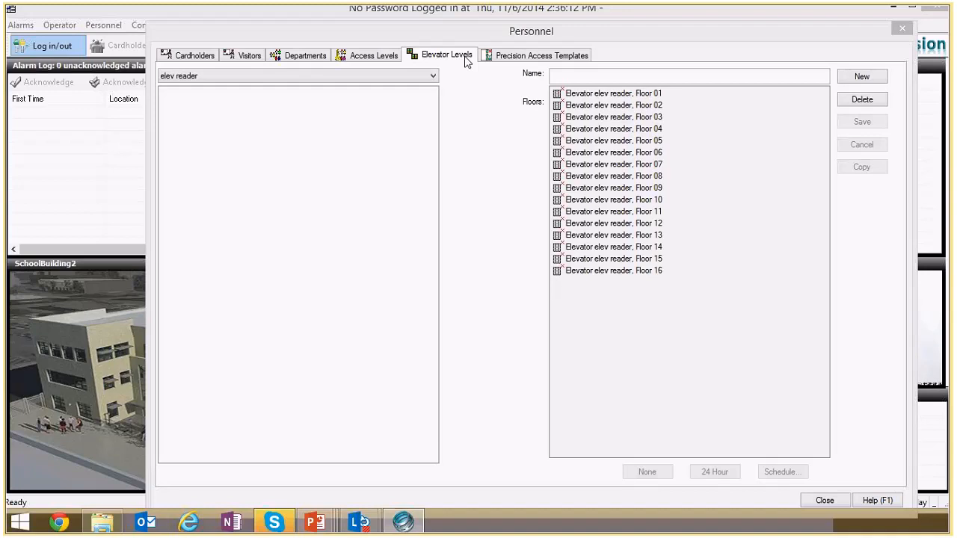
pyautogui.click(861, 76)
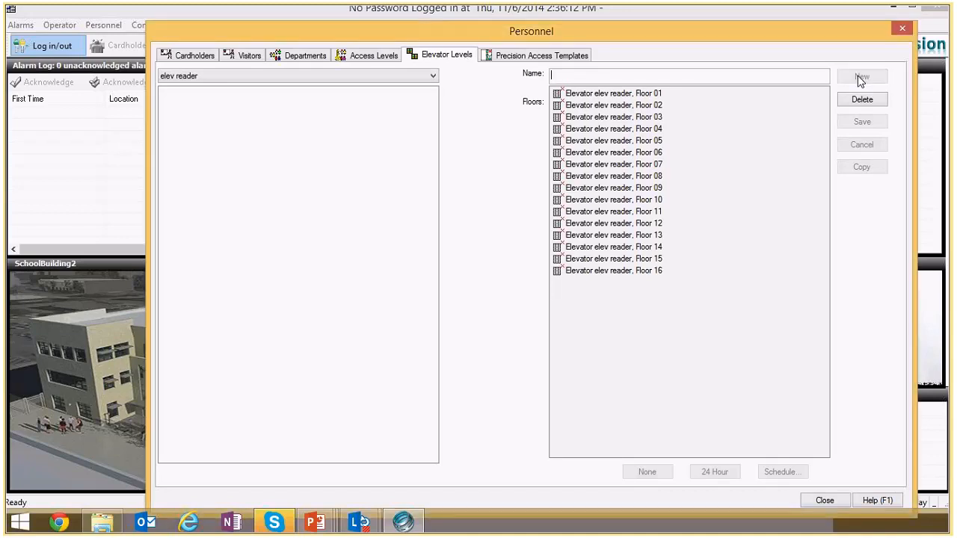
pyautogui.click(614, 74)
pyautogui.write('2')
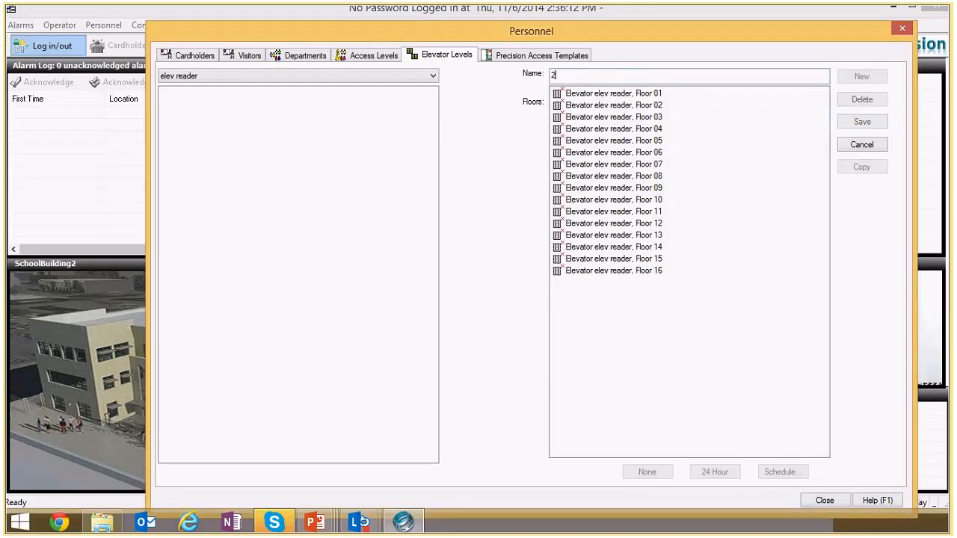
pyautogui.write('4 ac')
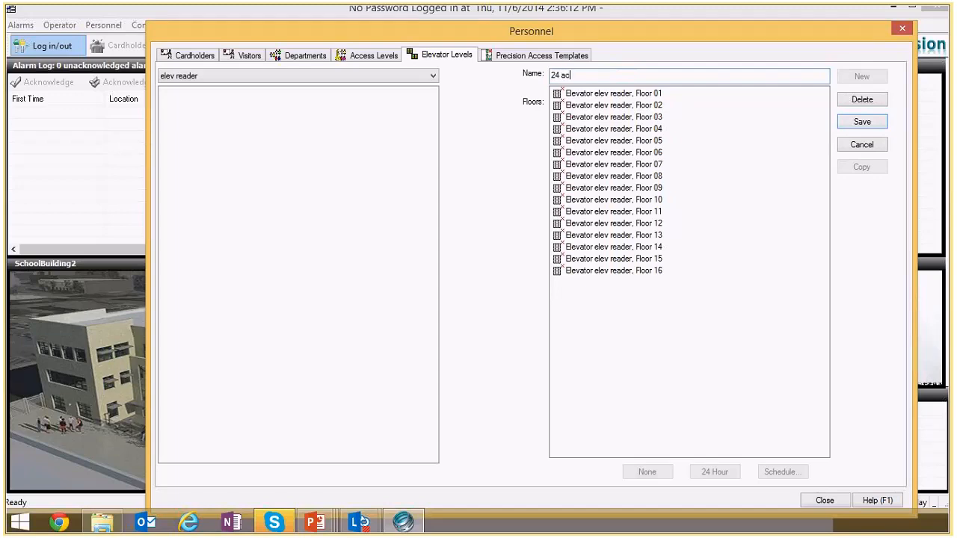
pyautogui.write('ce')
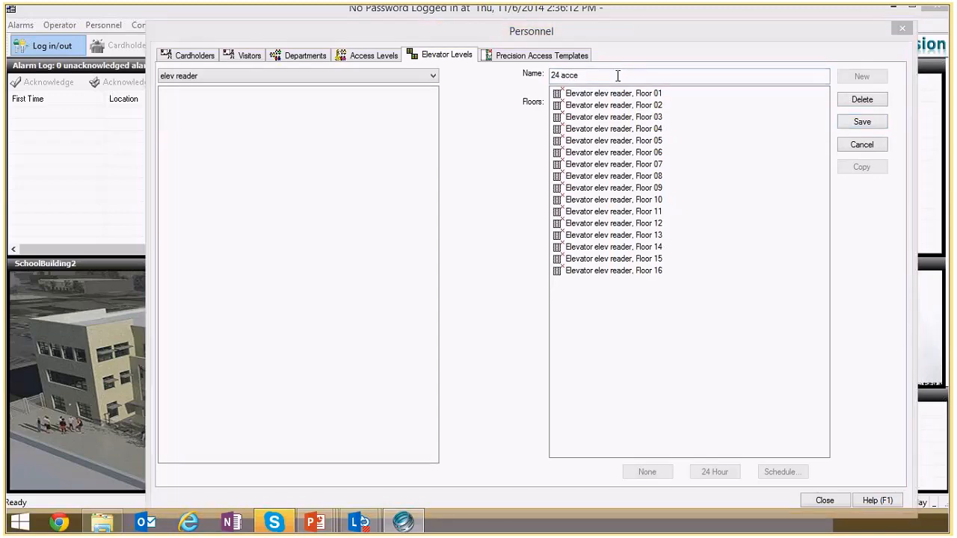
pyautogui.write('ss')
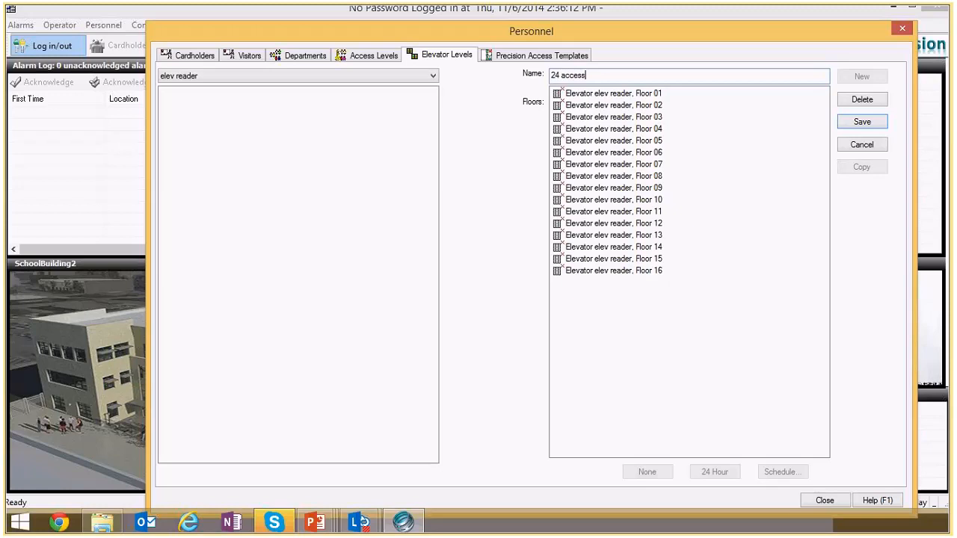
# - Assign the 24 hour schedule to all 16 floors of the 24 access level and save it
pyautogui.click(600, 93)
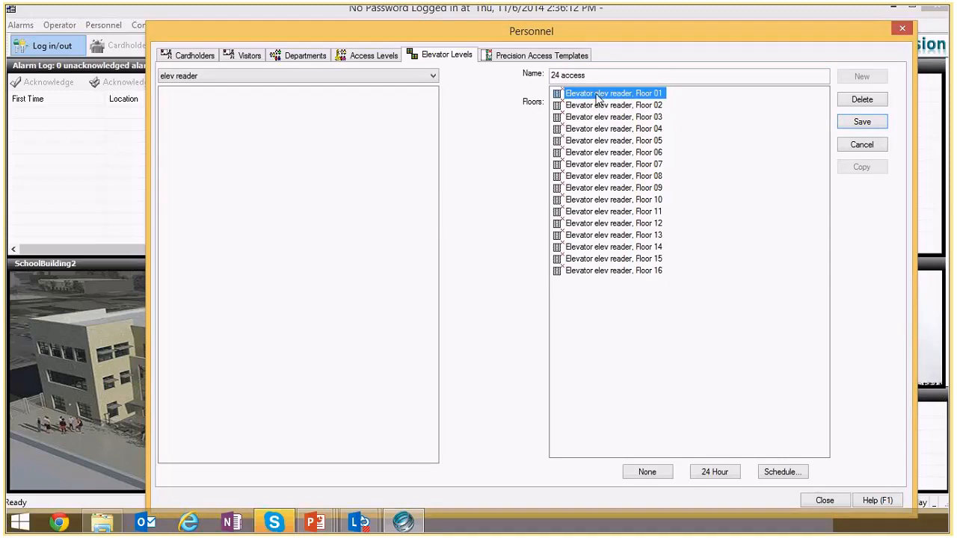
pyautogui.keyDown('shift'); pyautogui.click(605, 271); pyautogui.keyUp('shift')
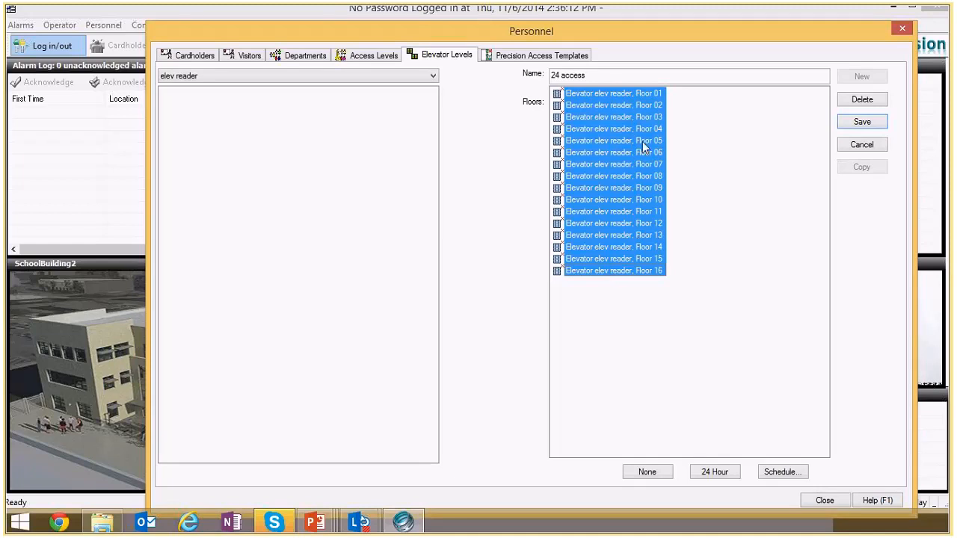
pyautogui.rightClick(600, 133)
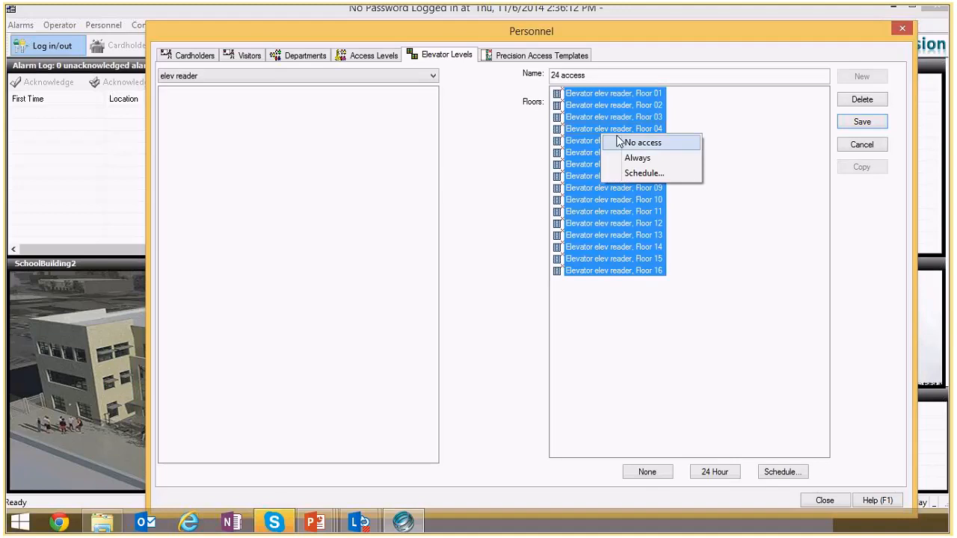
pyautogui.click(643, 173)
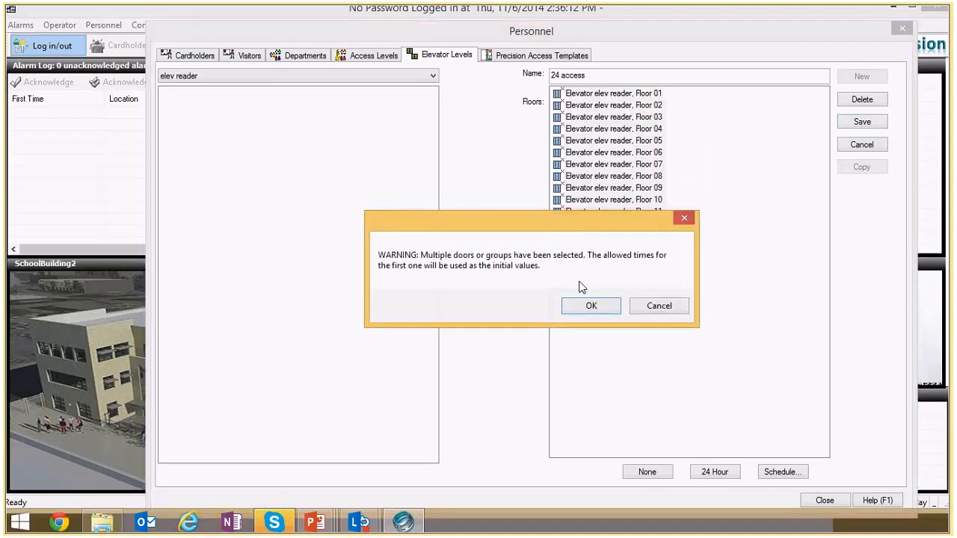
pyautogui.click(583, 308)
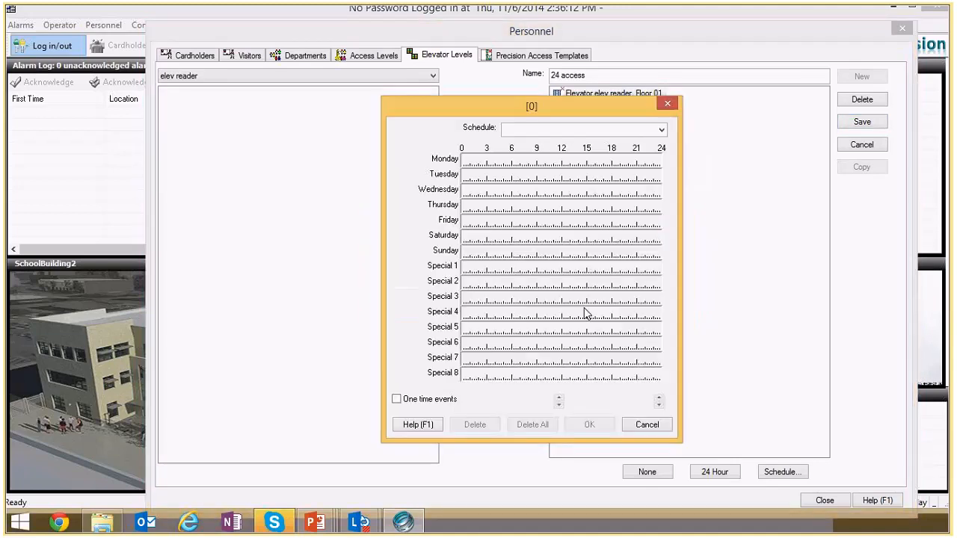
pyautogui.click(662, 130)
pyautogui.click(620, 151)
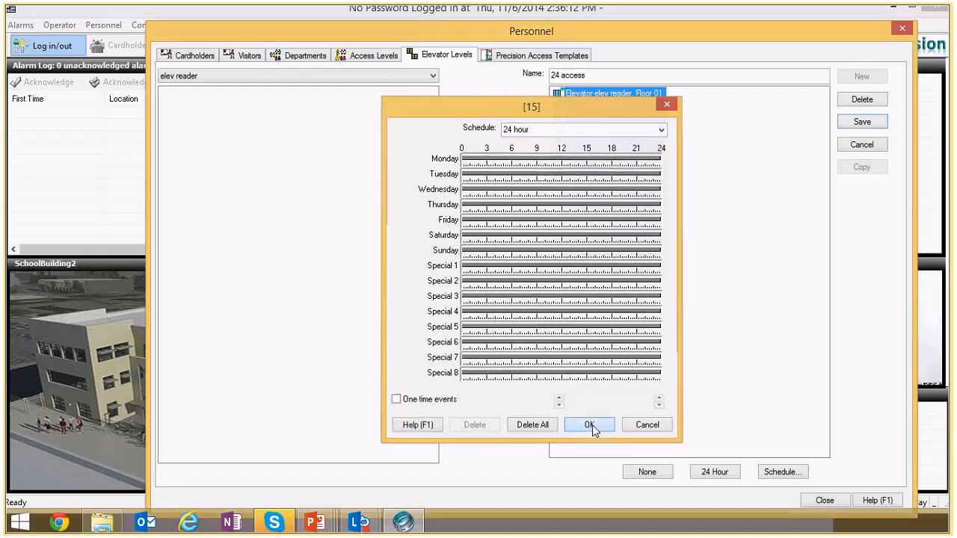
pyautogui.click(590, 424)
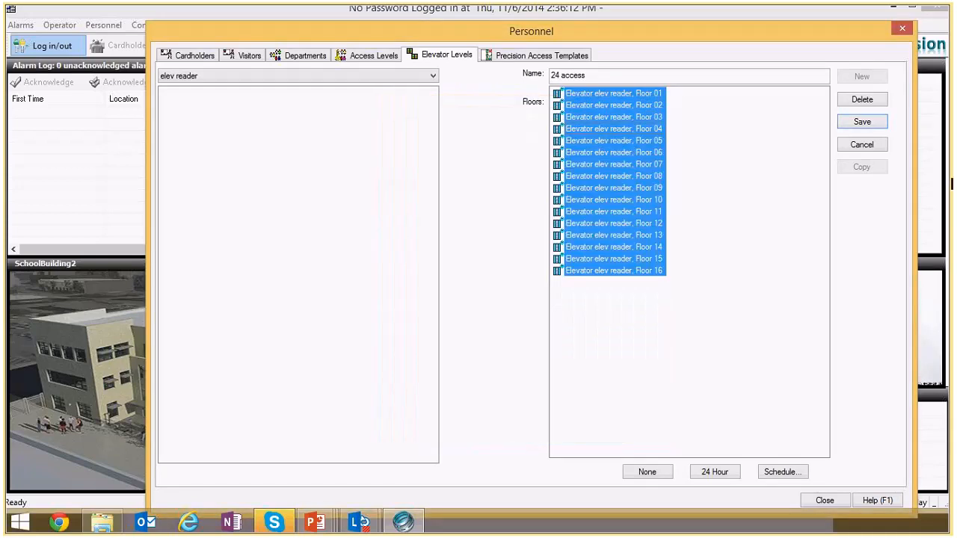
pyautogui.click(863, 122)
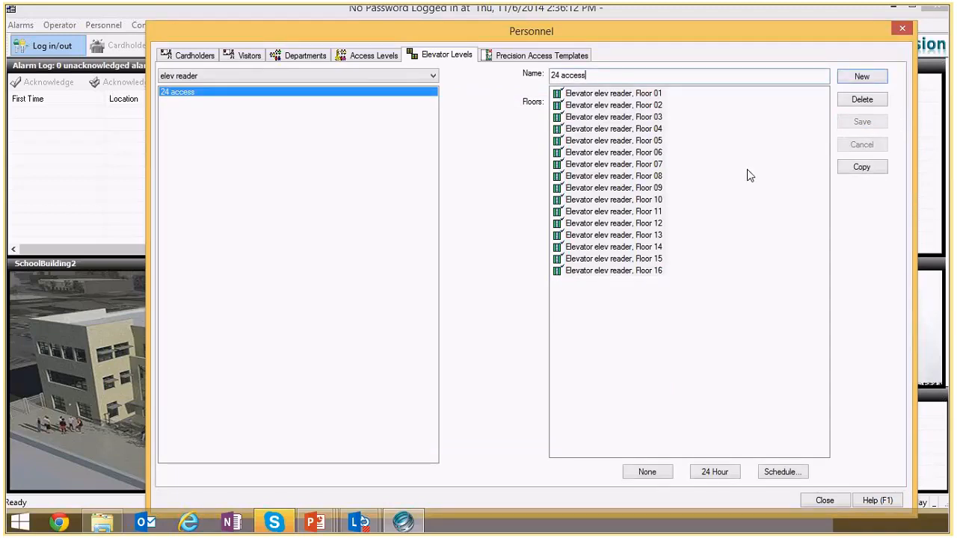
# - In the All doors 24 access level, set elev reader to the 24 access elevator level and save
pyautogui.hotkey('alt', 'Tab')
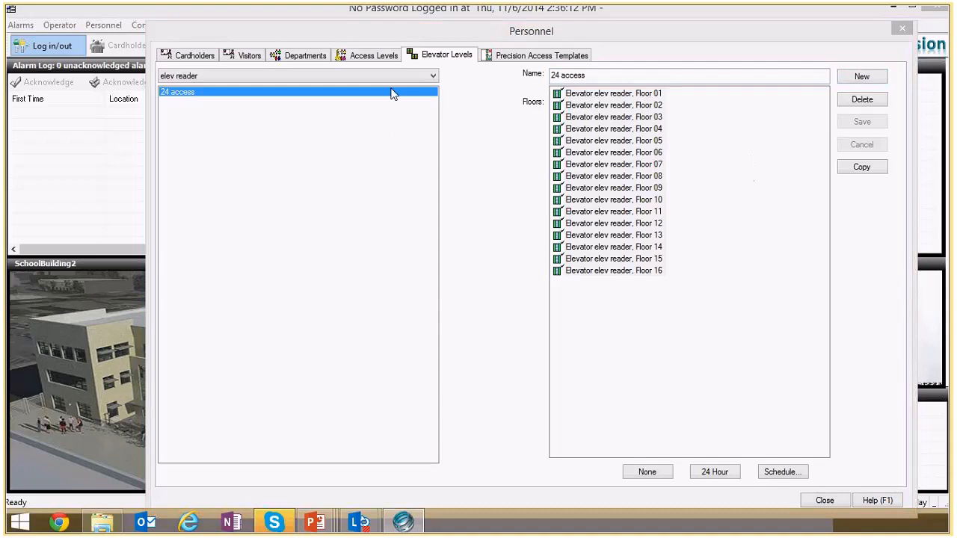
pyautogui.click(368, 58)
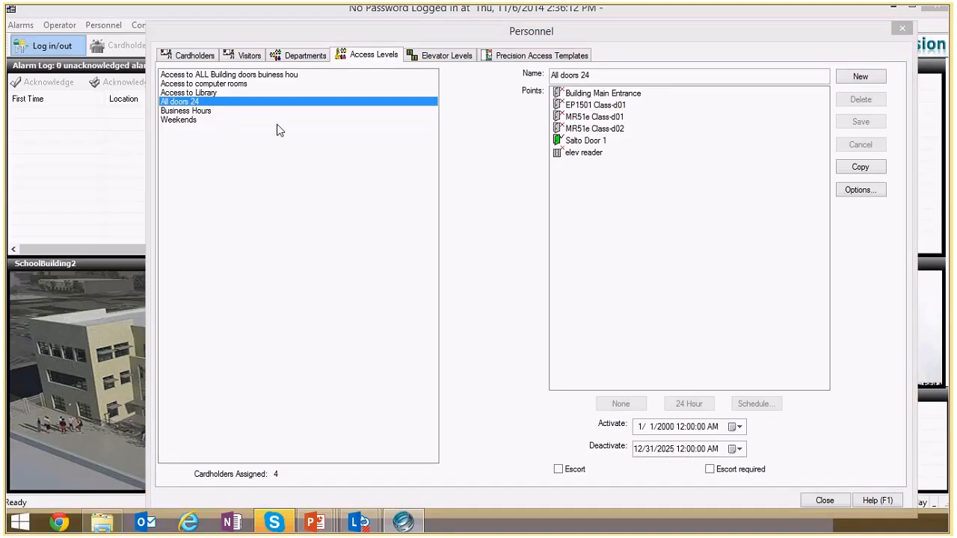
pyautogui.click(169, 104)
pyautogui.click(586, 154)
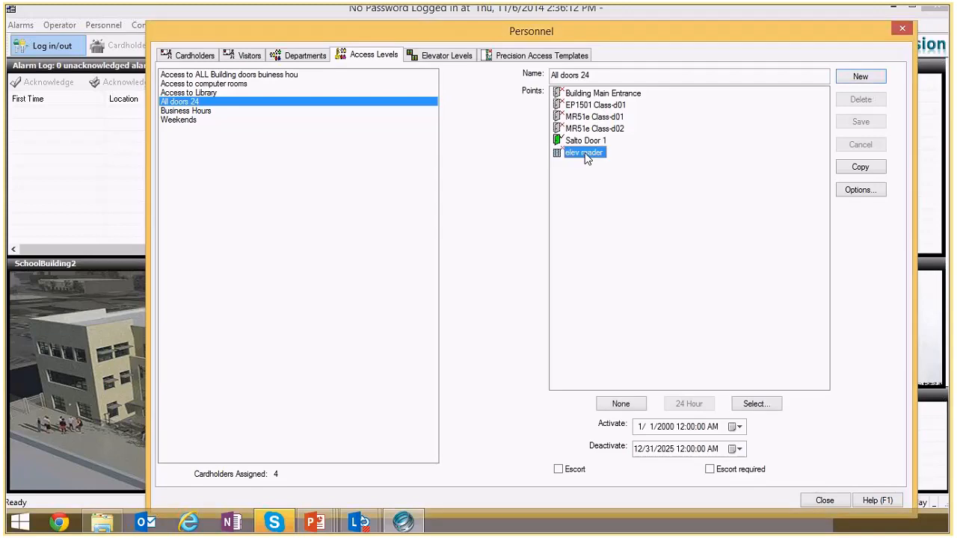
pyautogui.rightClick(586, 154)
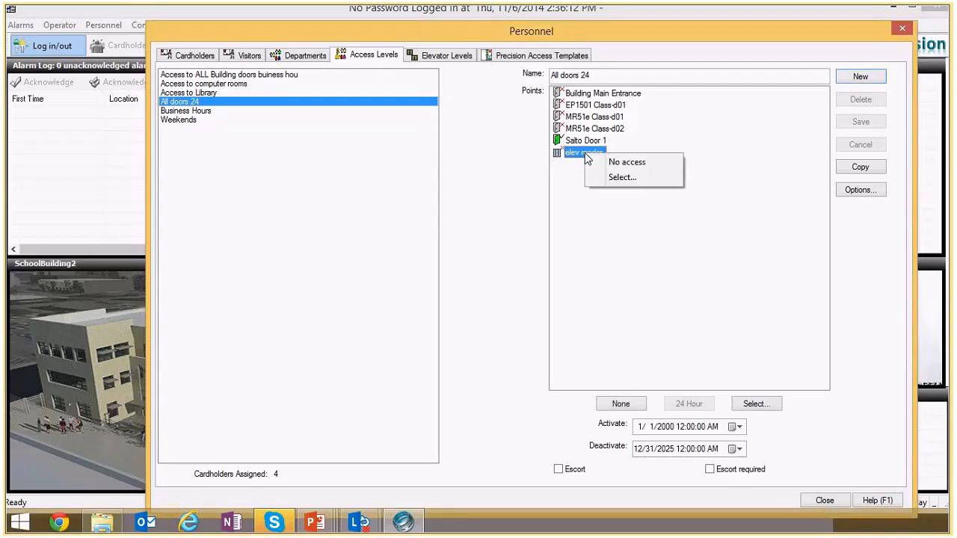
pyautogui.click(623, 178)
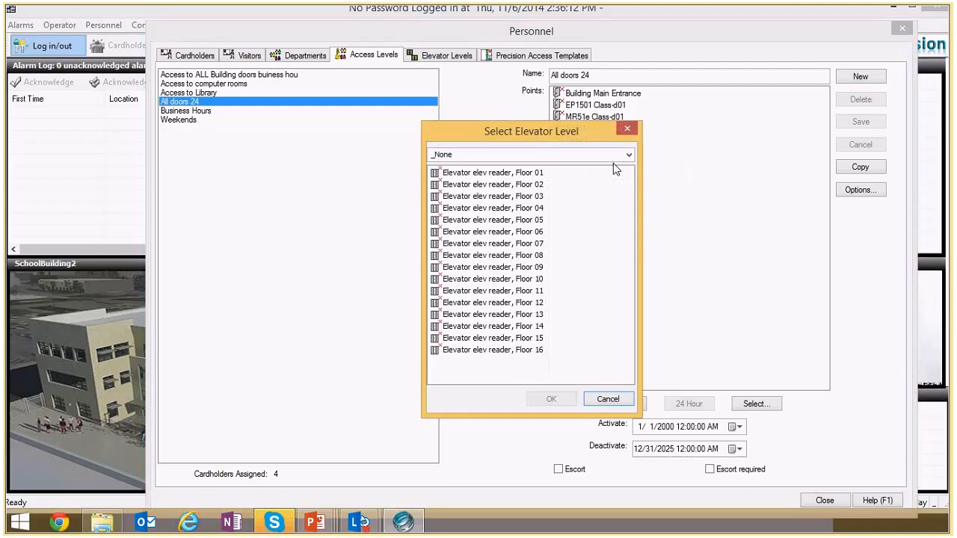
pyautogui.click(631, 151)
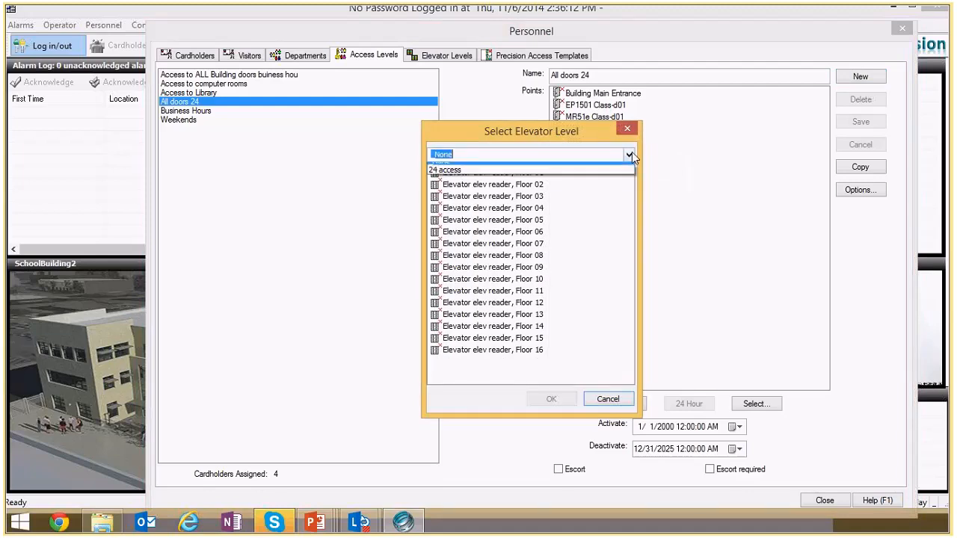
pyautogui.click(632, 151)
pyautogui.click(632, 152)
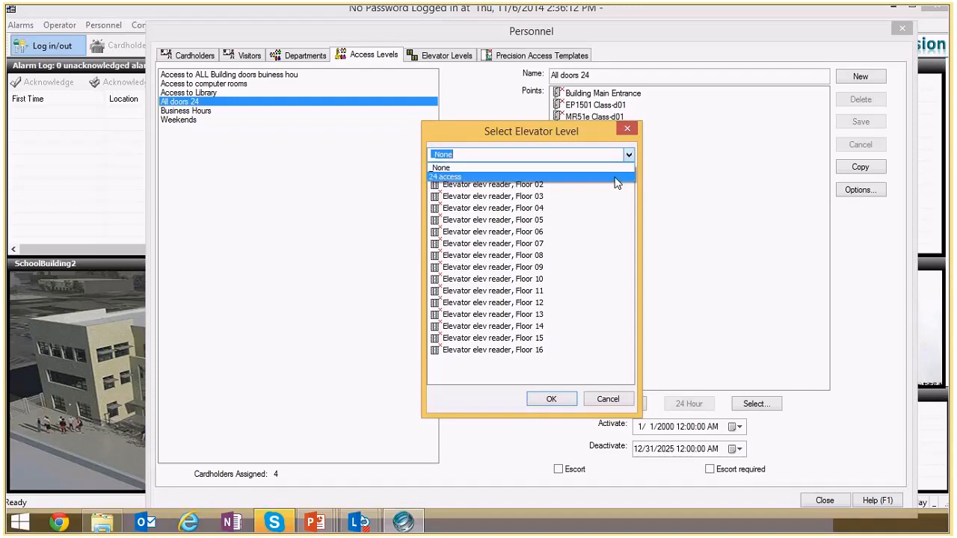
pyautogui.click(616, 178)
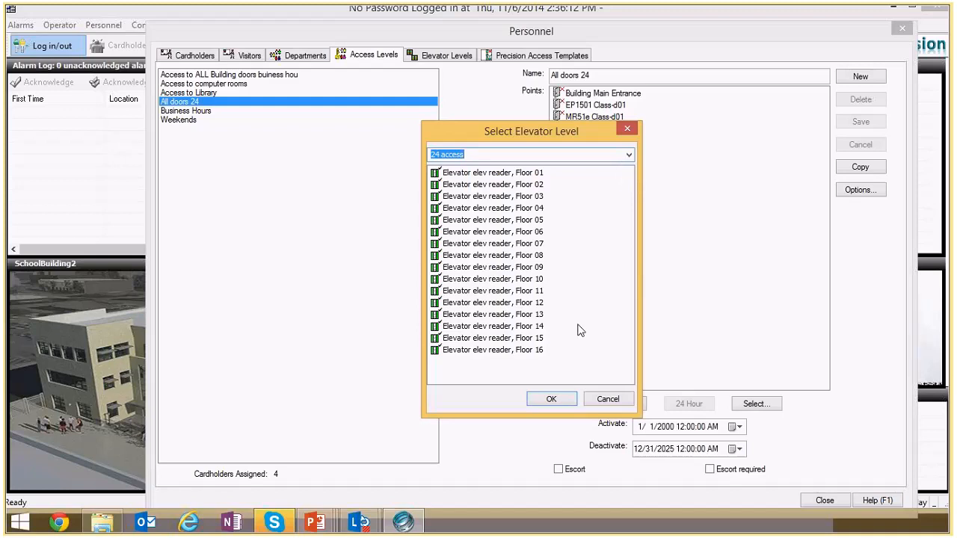
pyautogui.click(551, 399)
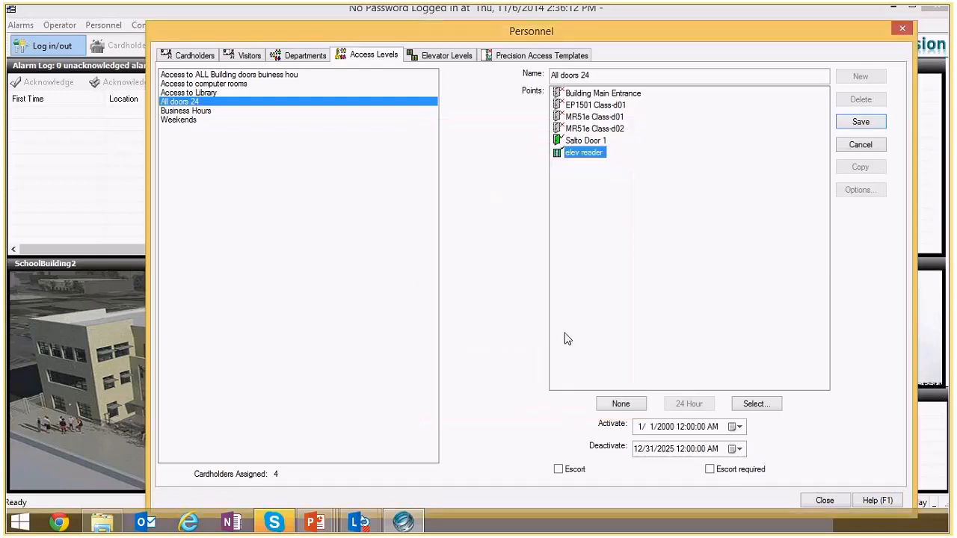
pyautogui.click(848, 122)
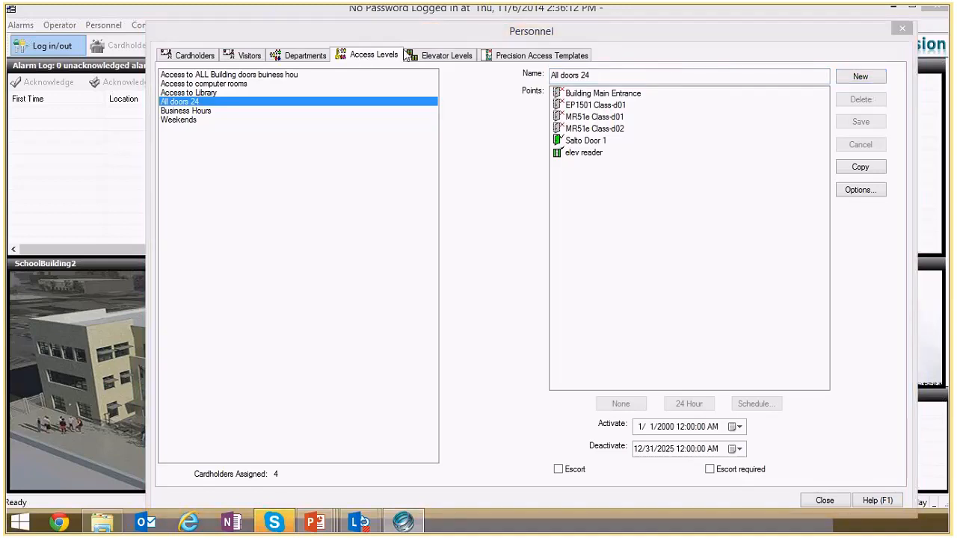
# - Create another elevator level for the elev reader named Over ride level
pyautogui.click(449, 57)
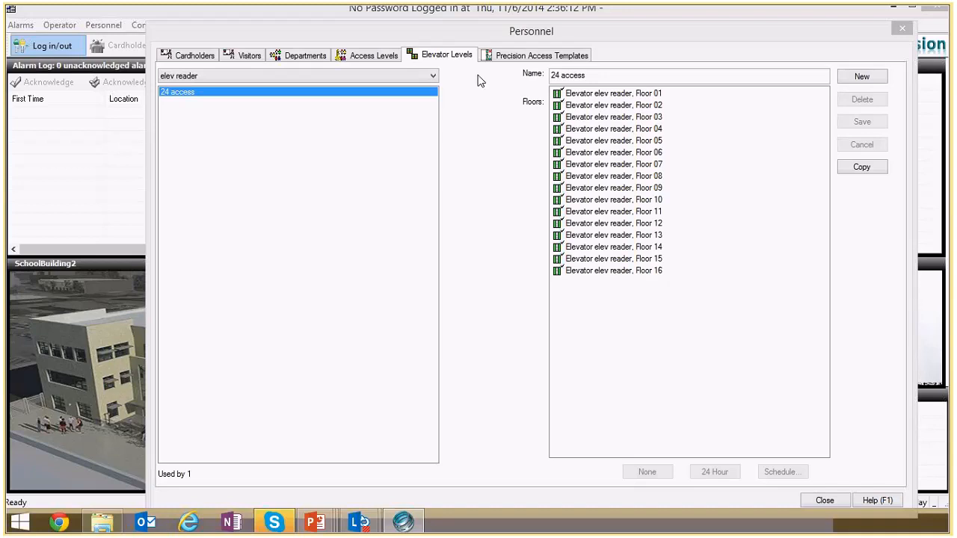
pyautogui.click(864, 79)
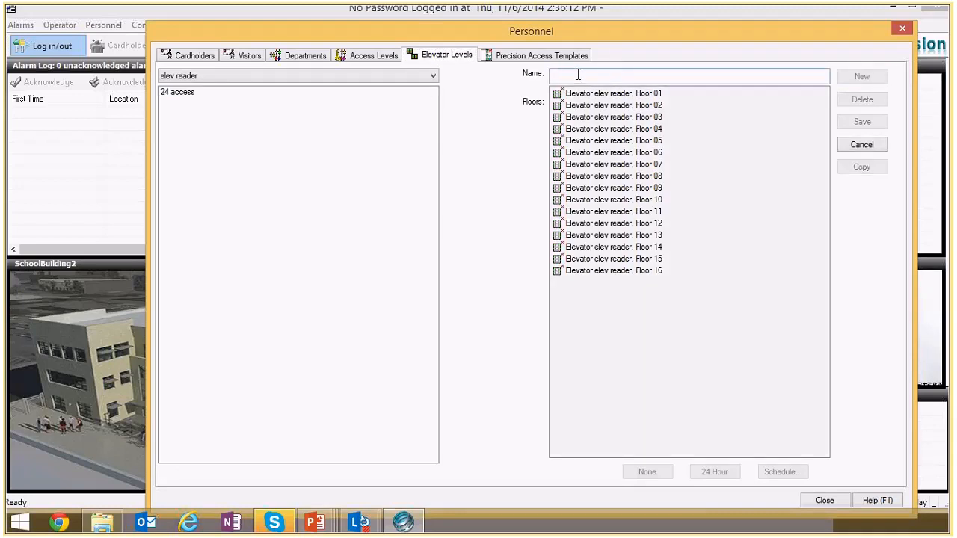
pyautogui.write('Over')
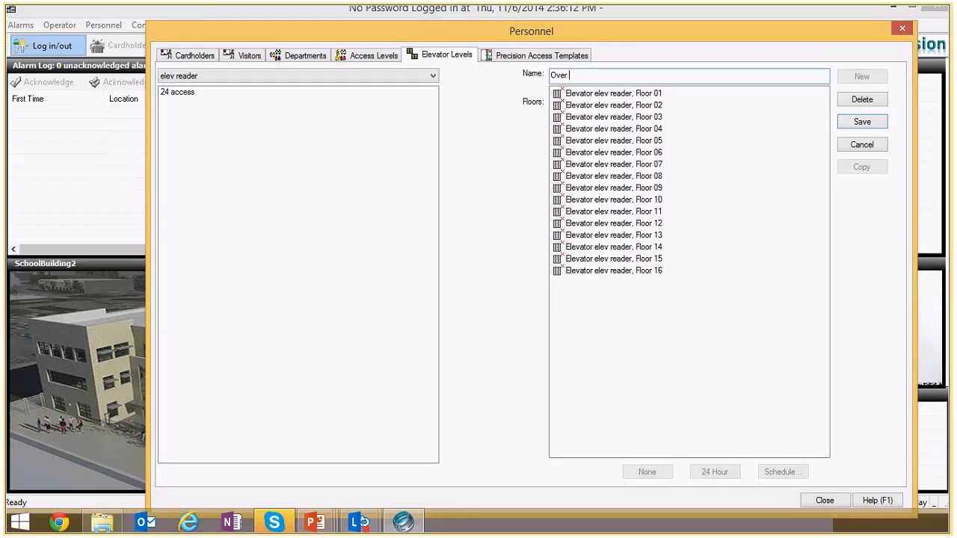
pyautogui.click(587, 77)
pyautogui.write('ride')
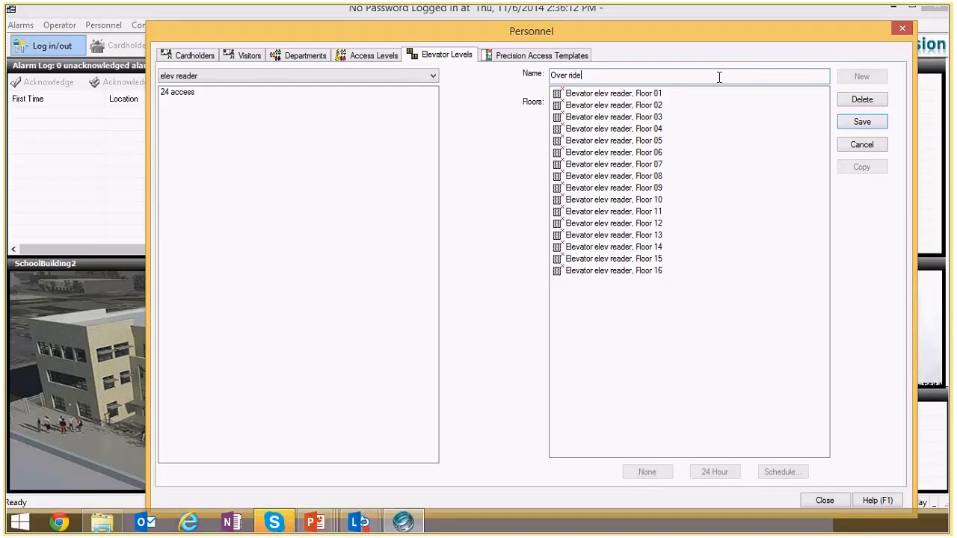
pyautogui.write(' levee')
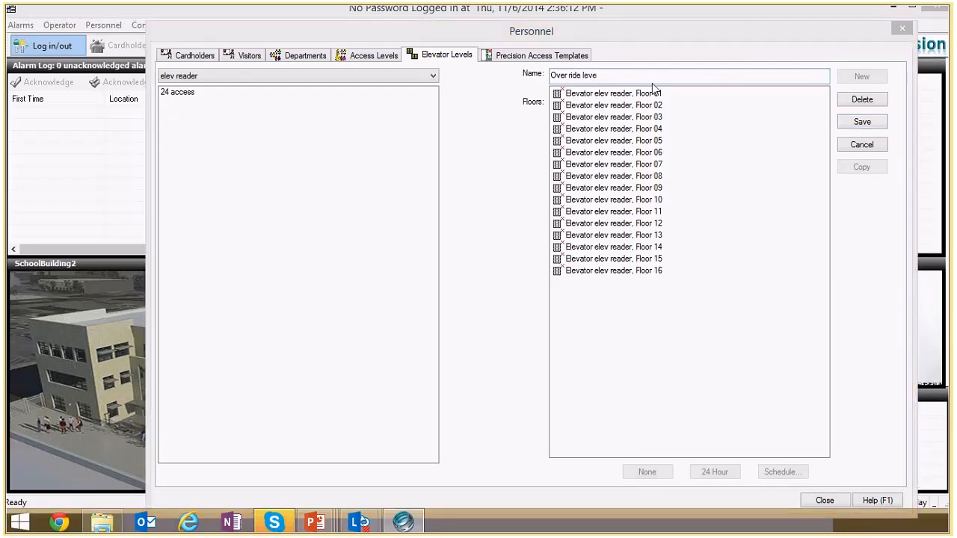
pyautogui.press('BackSpace')
pyautogui.write('l')
pyautogui.click(643, 95)
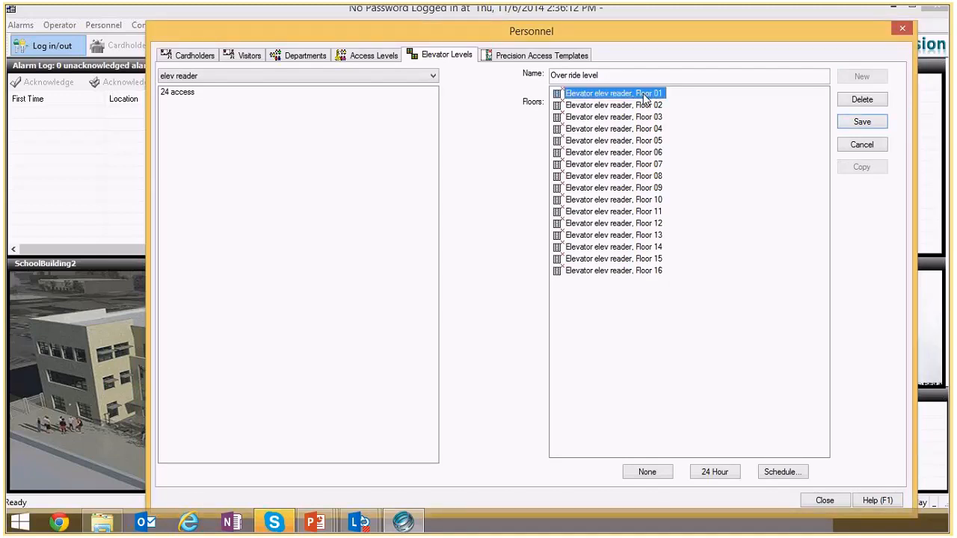
# - Assign the Day Shift 8-5 M-F schedule to all 16 floors of the Over ride level, save it, and close Personnel
pyautogui.keyDown('shift'); pyautogui.click(619, 271); pyautogui.keyUp('shift')
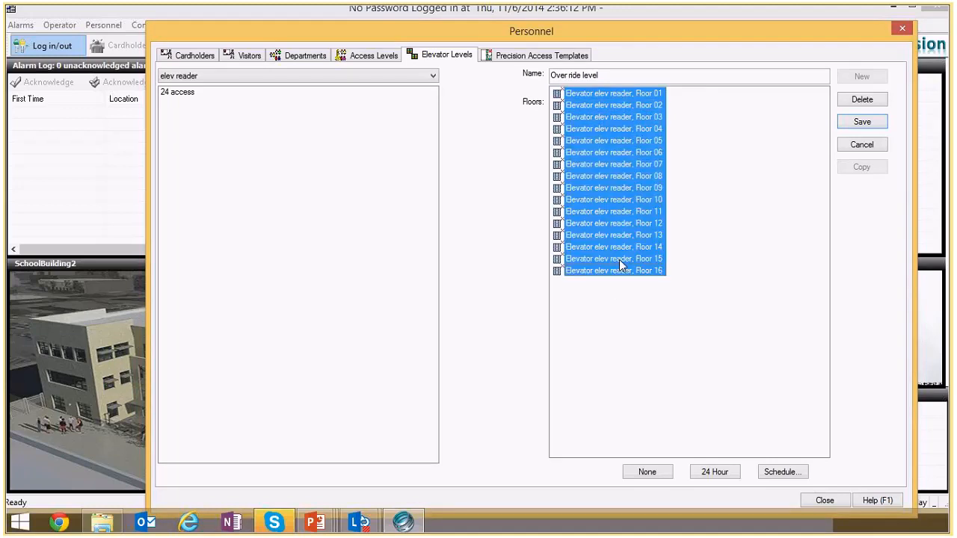
pyautogui.rightClick(624, 187)
pyautogui.click(671, 223)
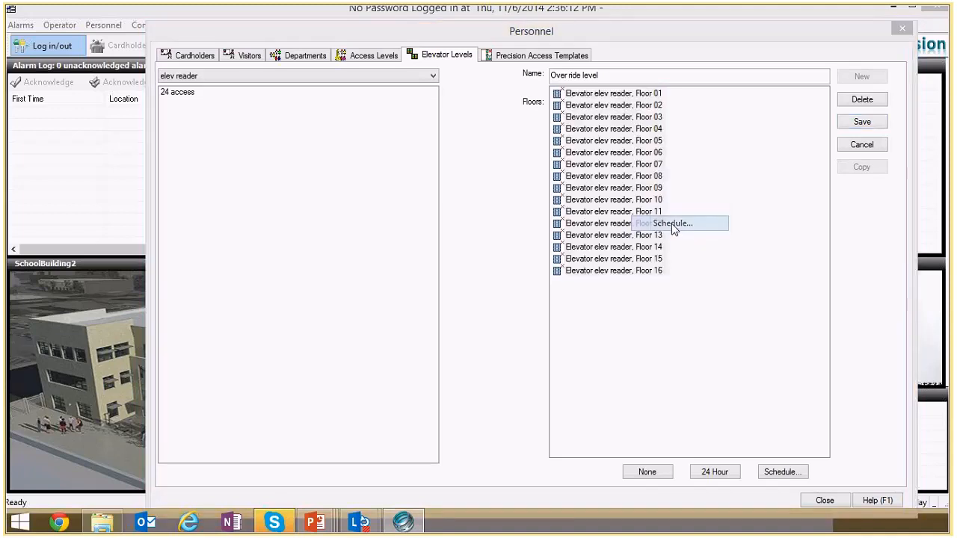
pyautogui.click(609, 306)
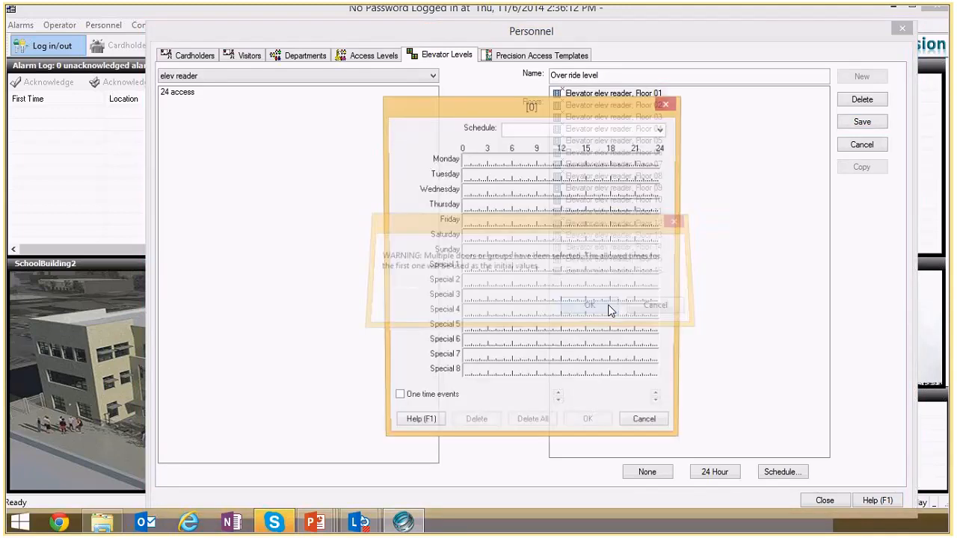
pyautogui.click(662, 130)
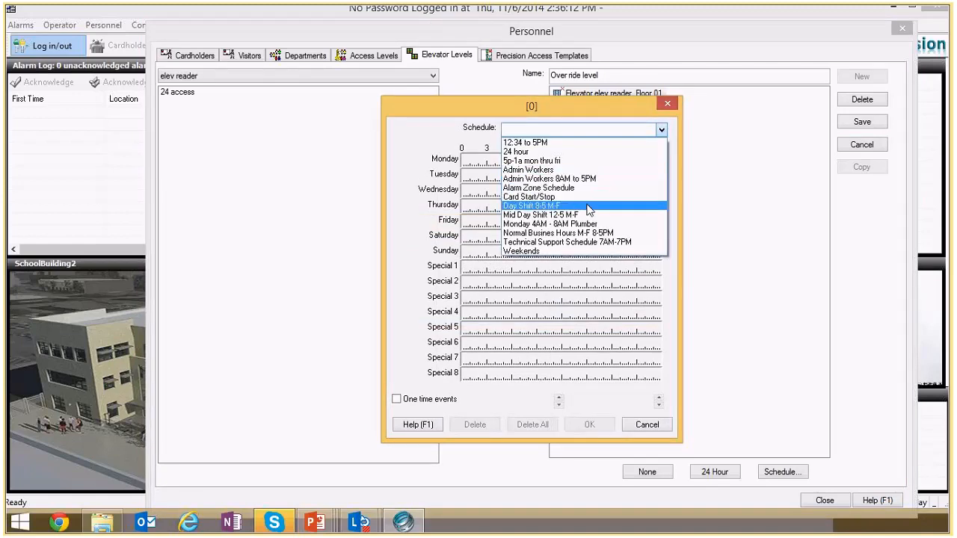
pyautogui.click(662, 129)
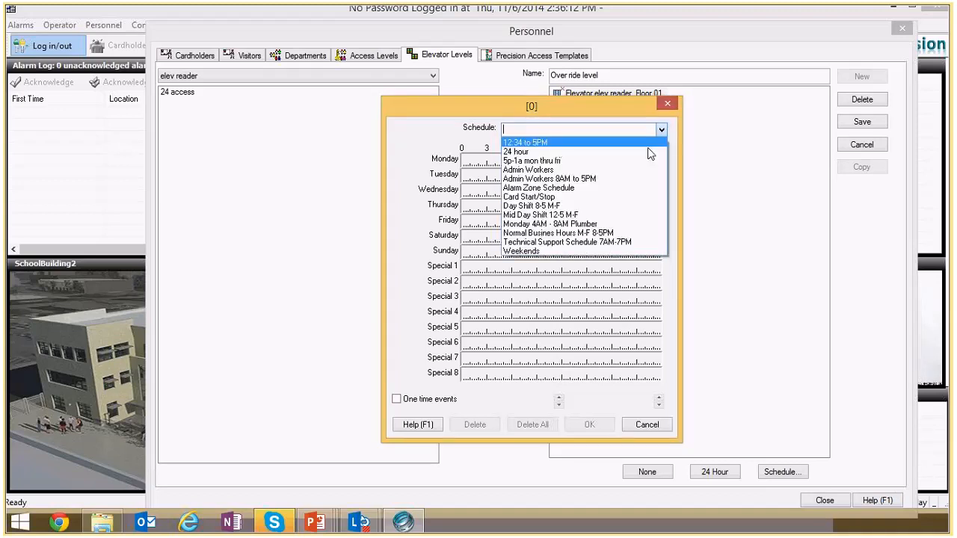
pyautogui.click(611, 205)
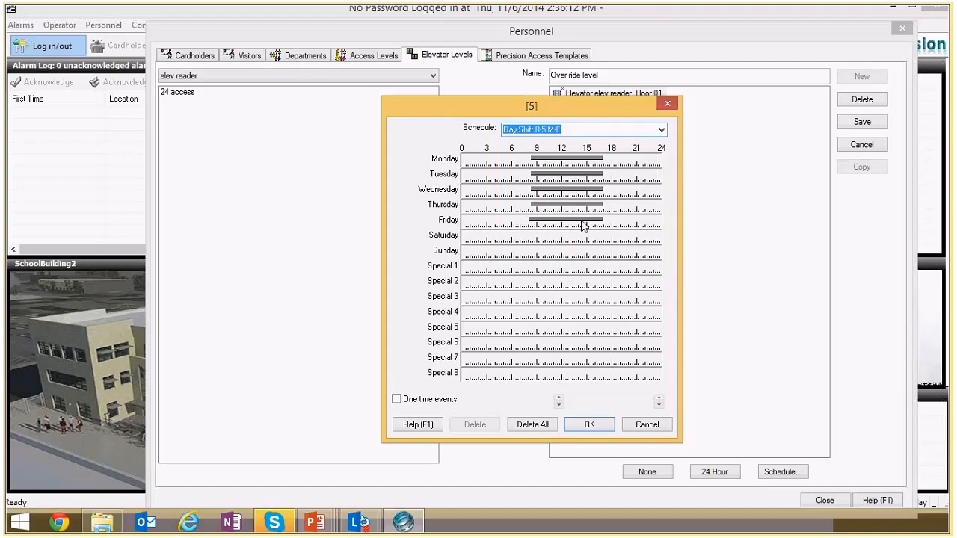
pyautogui.click(582, 426)
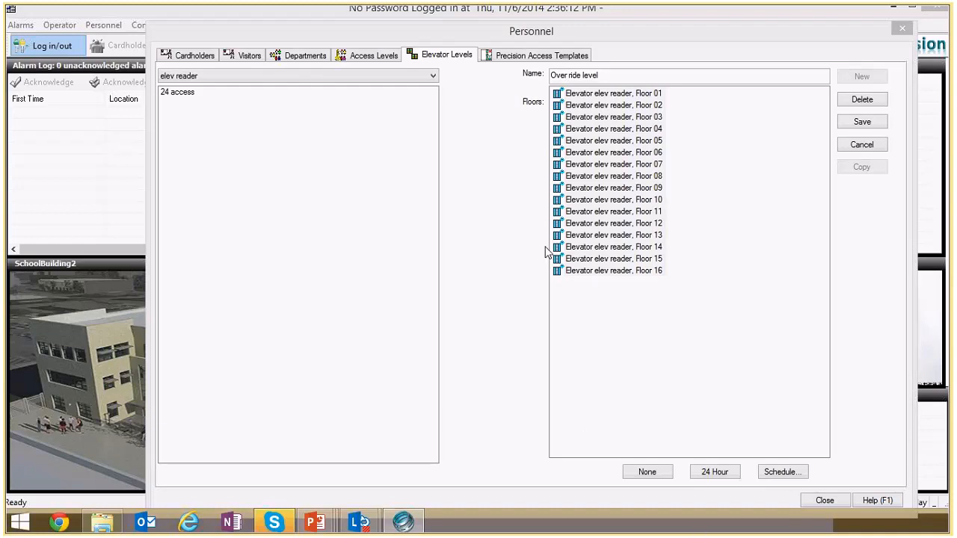
pyautogui.click(860, 123)
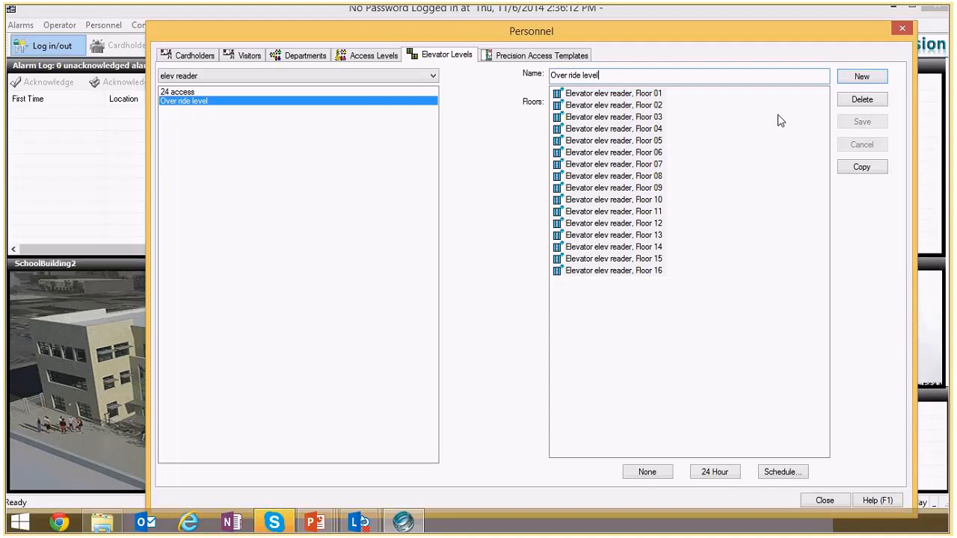
pyautogui.hotkey('alt', 'Tab')
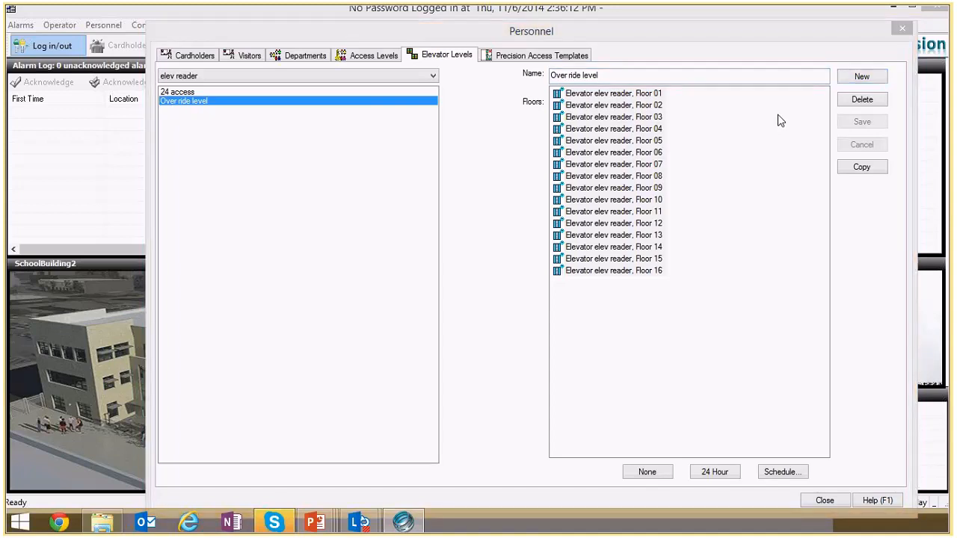
pyautogui.click(897, 33)
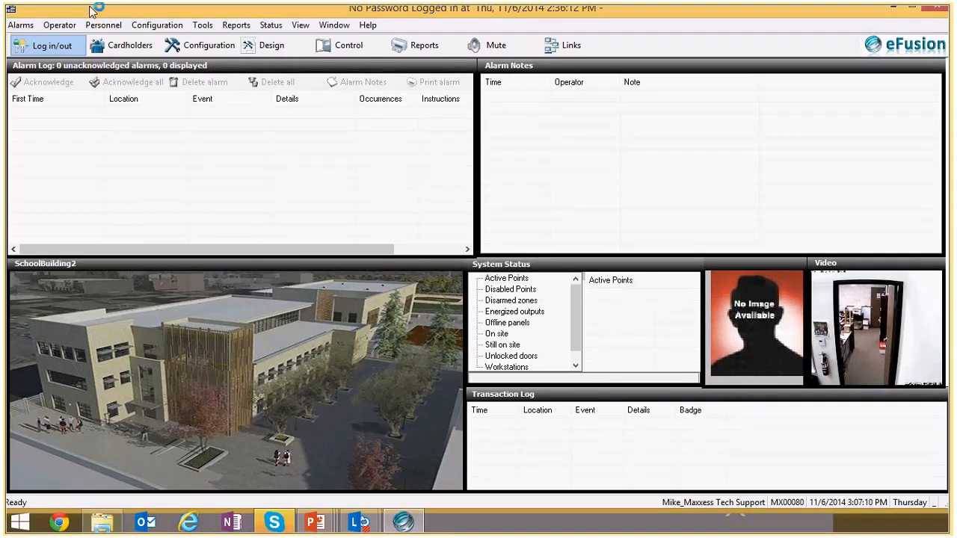
# - In the elev reader elevator's properties, set Override level to Over ride level, save the elevator, and close Configuration
pyautogui.click(157, 24)
pyautogui.moveTo(174, 47)
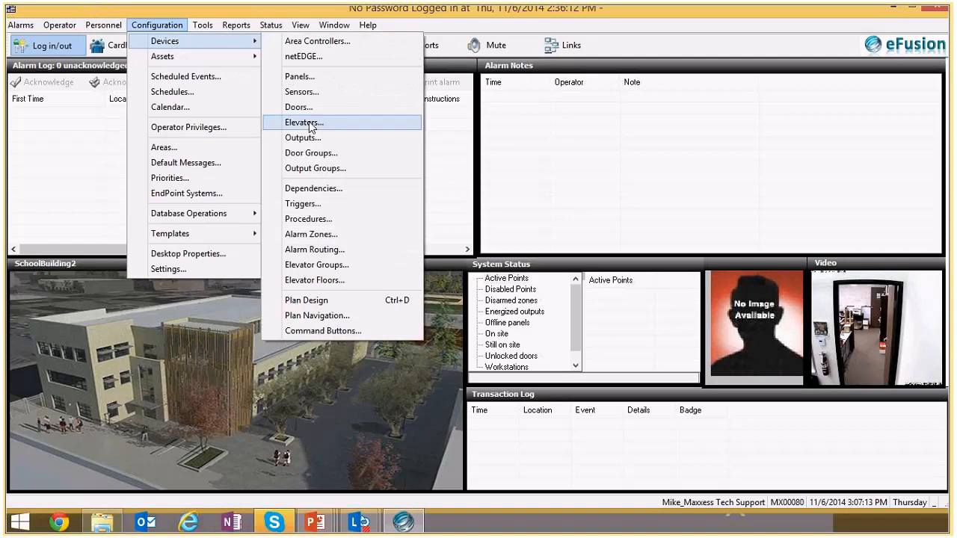
pyautogui.click(308, 122)
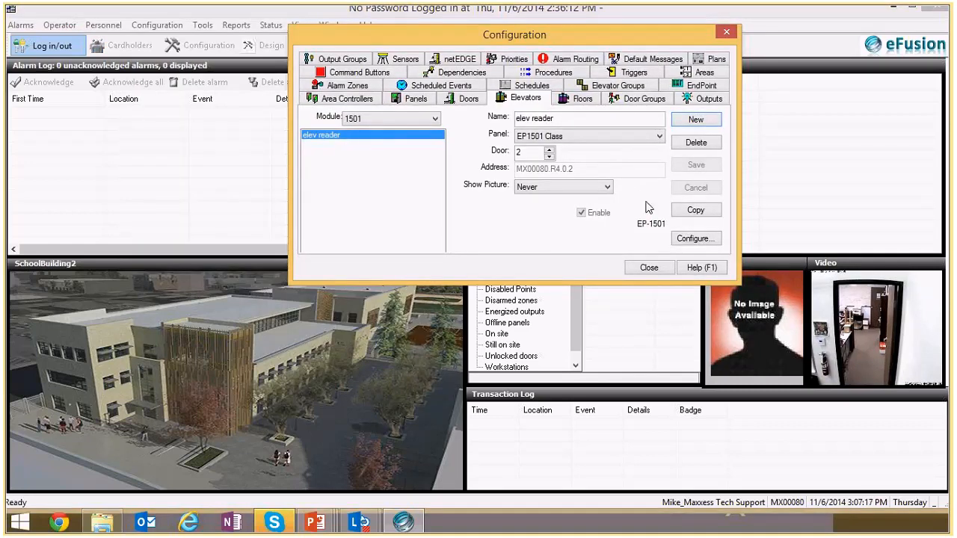
pyautogui.click(692, 238)
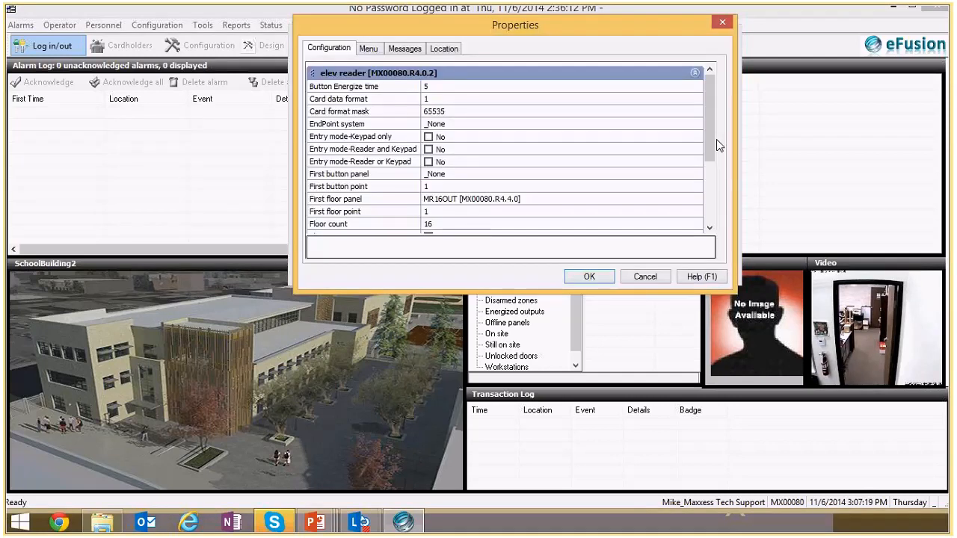
pyautogui.scroll(-3, 716, 139)
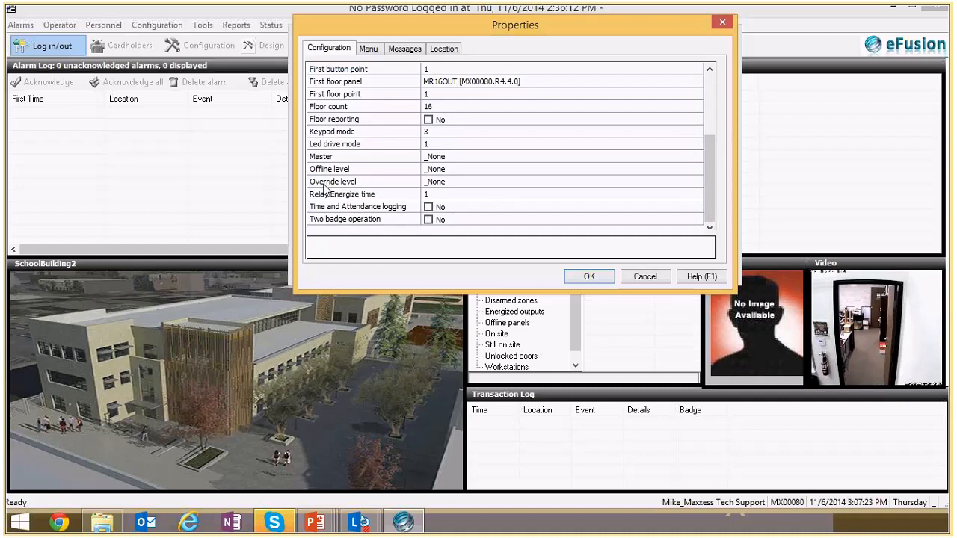
pyautogui.click(325, 184)
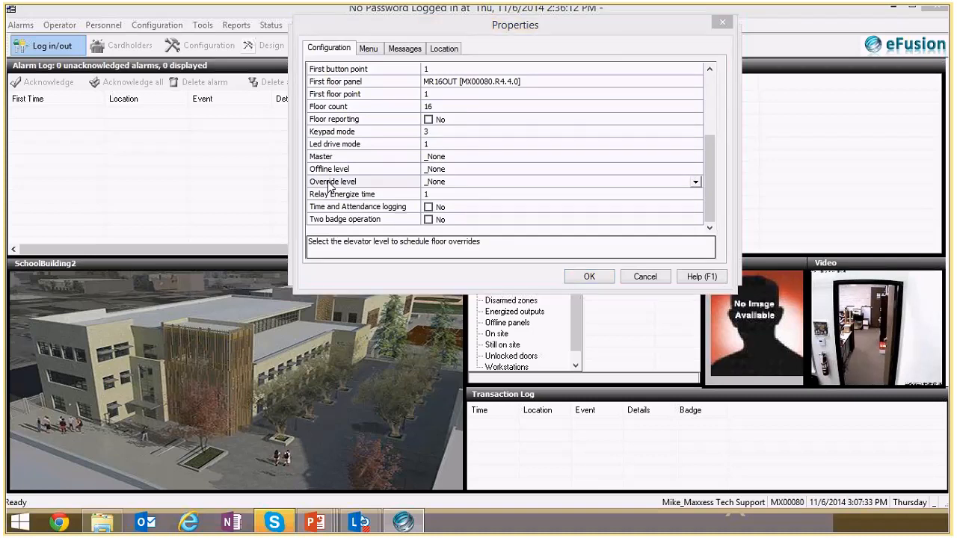
pyautogui.click(328, 182)
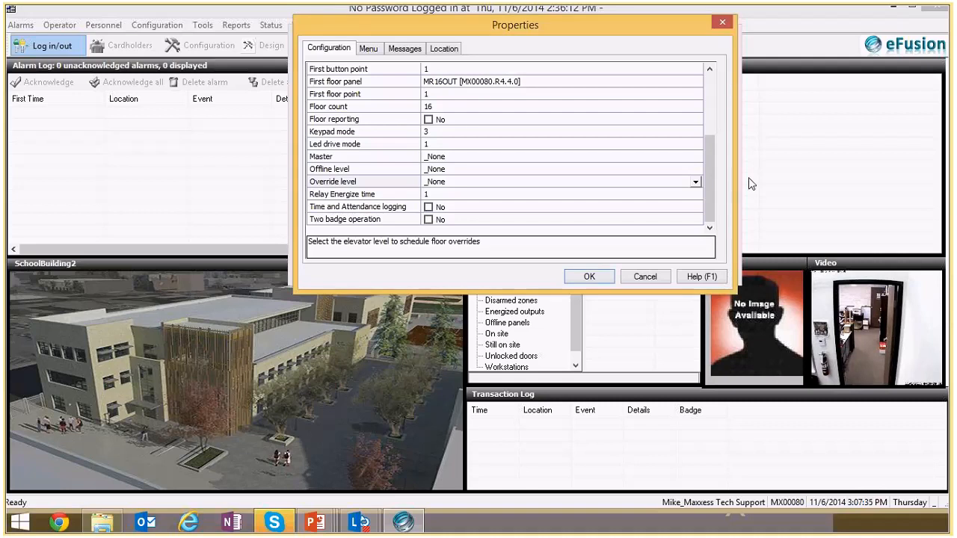
pyautogui.click(697, 182)
pyautogui.click(639, 207)
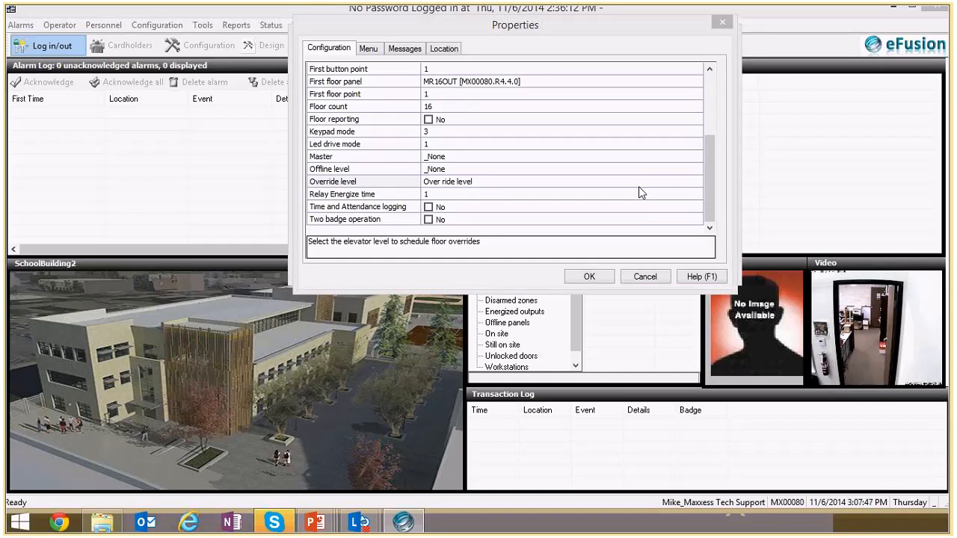
pyautogui.click(584, 277)
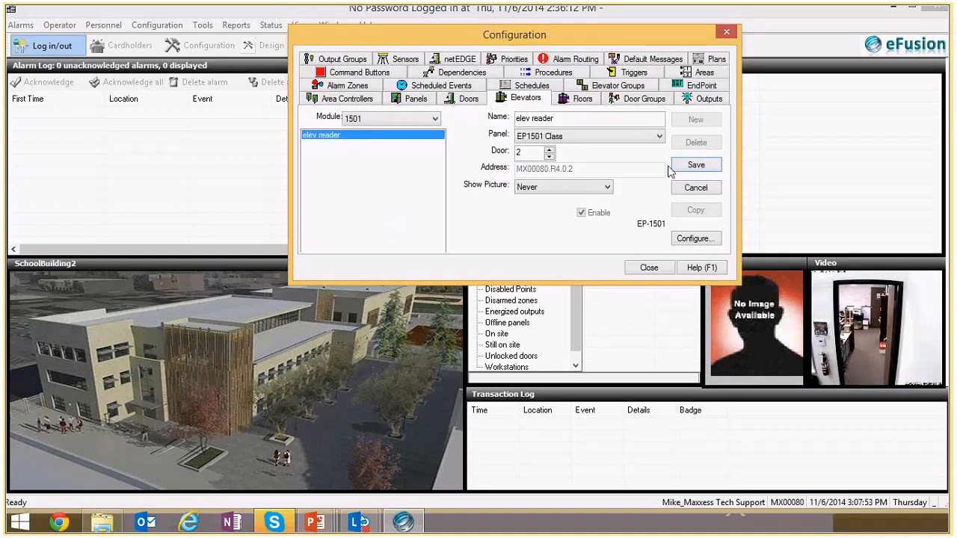
pyautogui.click(691, 165)
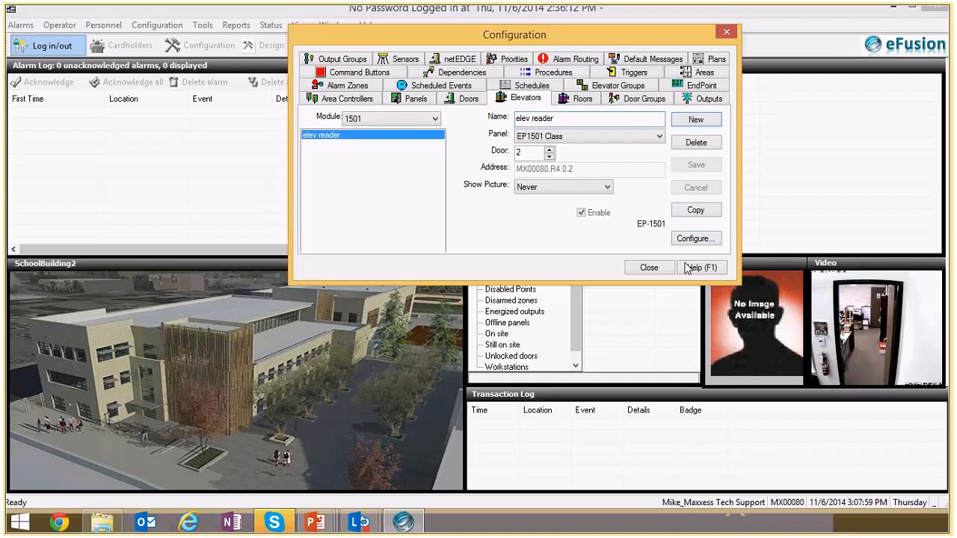
pyautogui.click(629, 254)
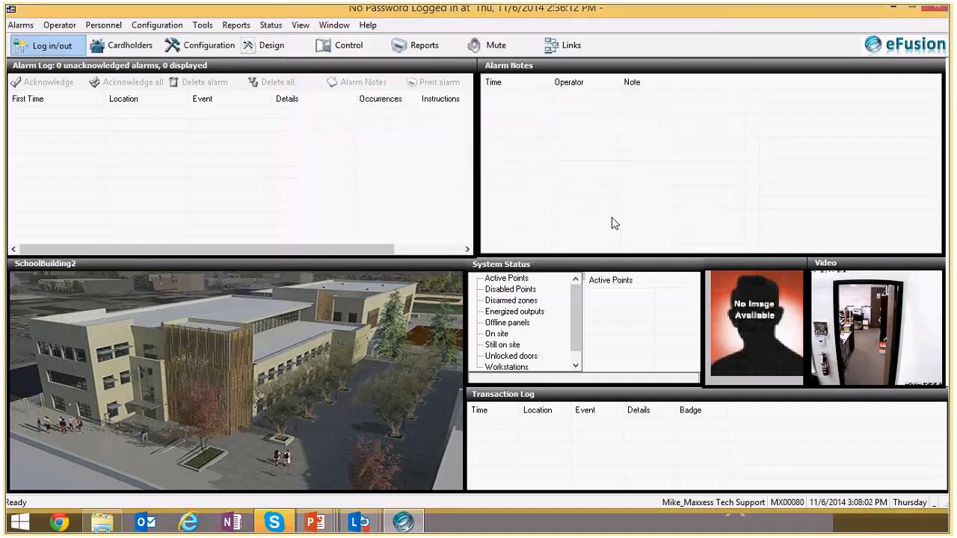